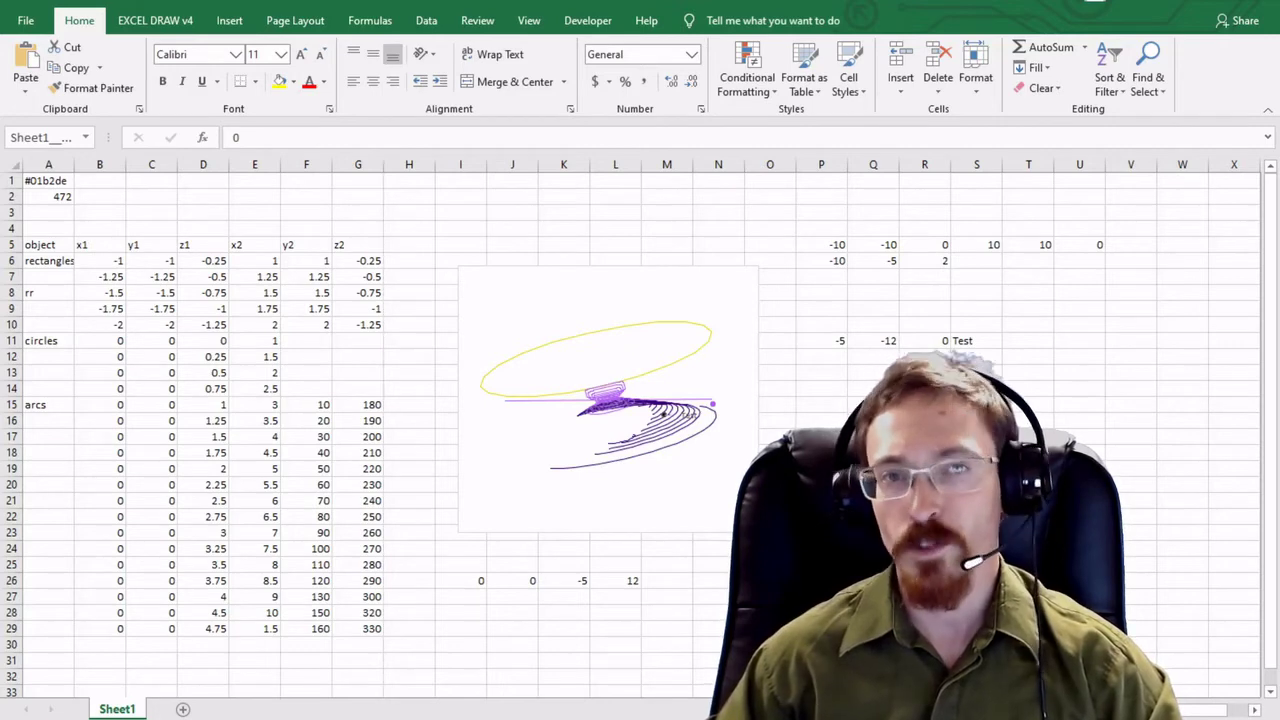
# Step: Show the EXCEL DRAW v4 ribbon tools and clear the cell selection on row 26
pyautogui.click(112, 22)
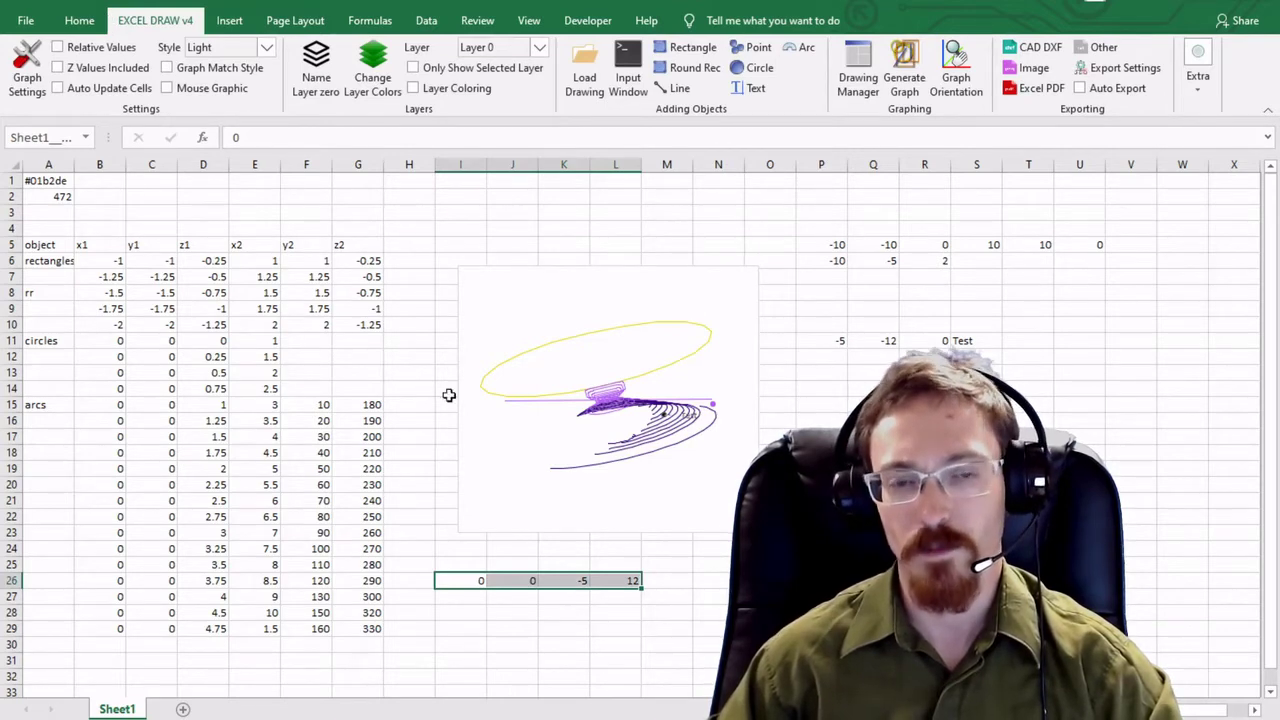
pyautogui.click(1085, 298)
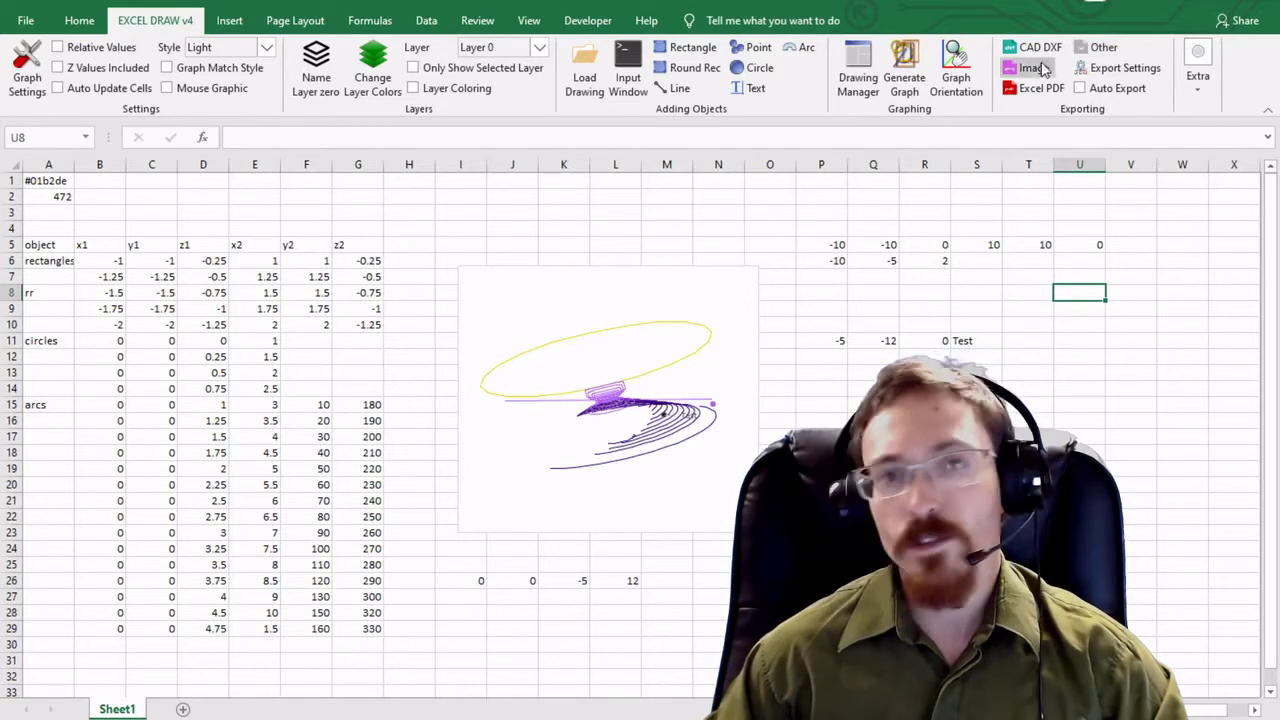
# Step: Set the export name to 'Export File test' with type DXF, save, and close the settings
pyautogui.click(1125, 68)
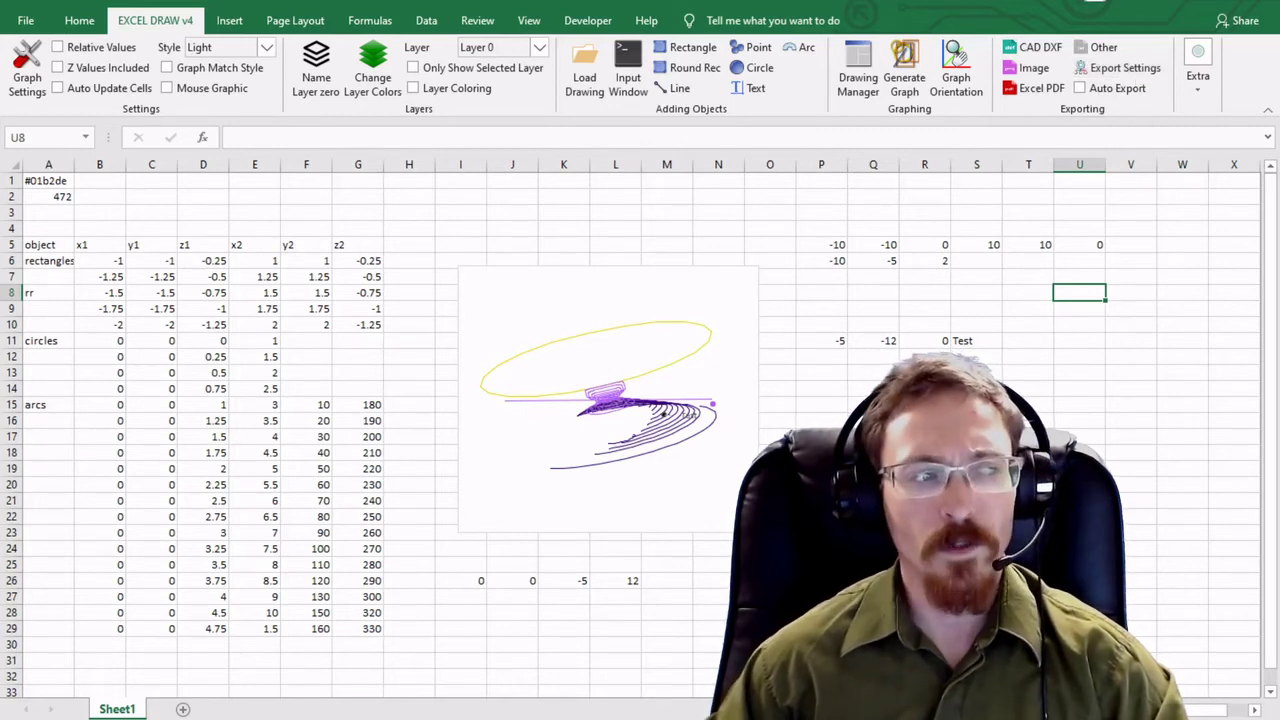
pyautogui.moveTo(139, 186); pyautogui.dragTo(107, 228)
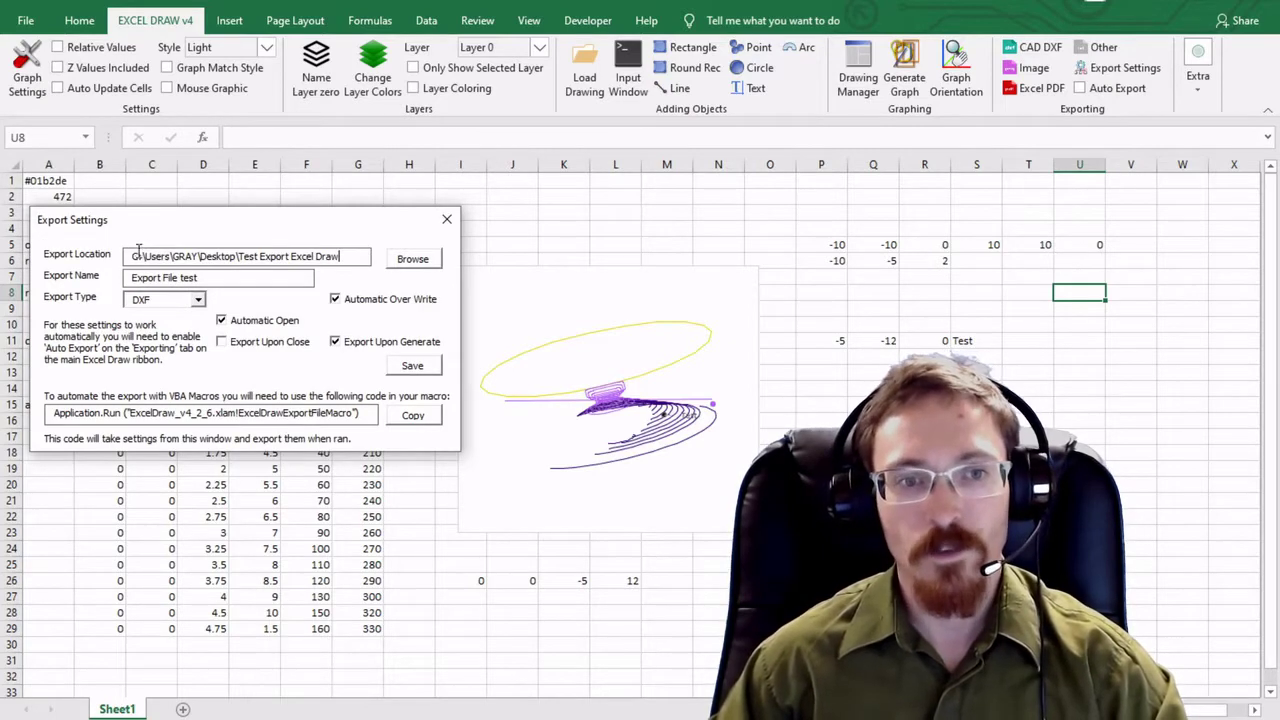
pyautogui.moveTo(237, 279); pyautogui.dragTo(94, 274)
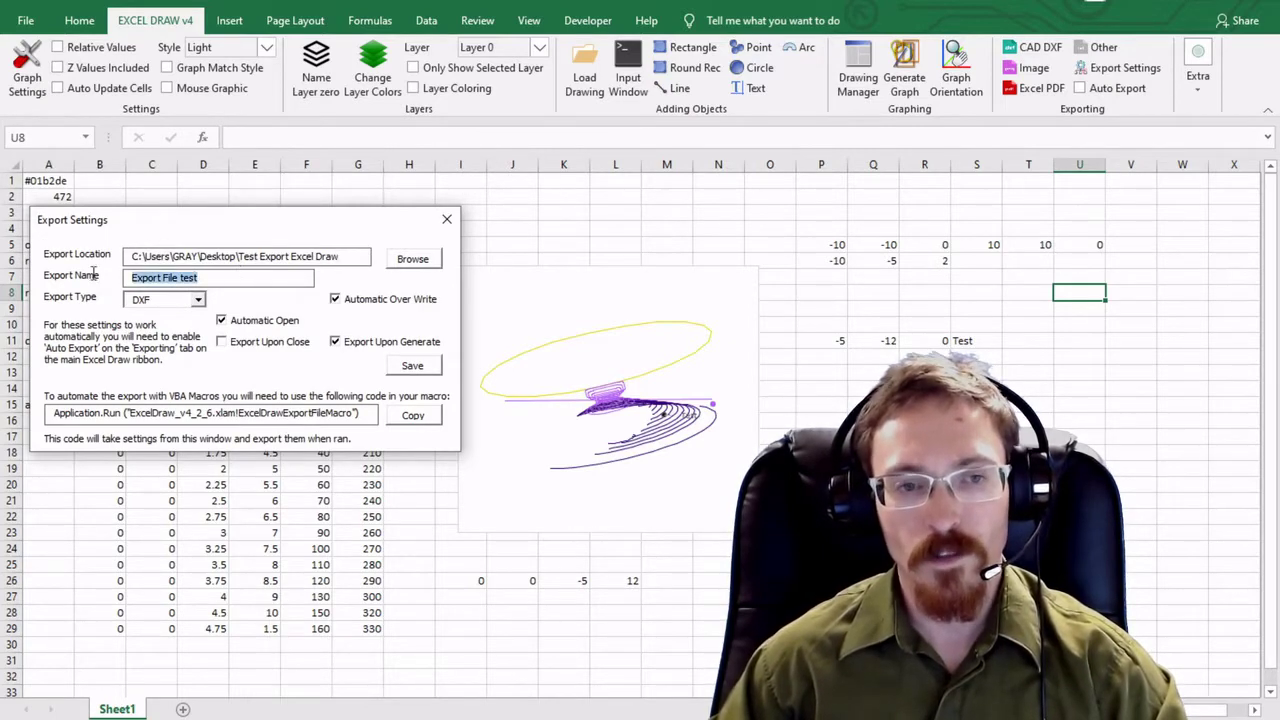
pyautogui.click(198, 300)
pyautogui.click(200, 302)
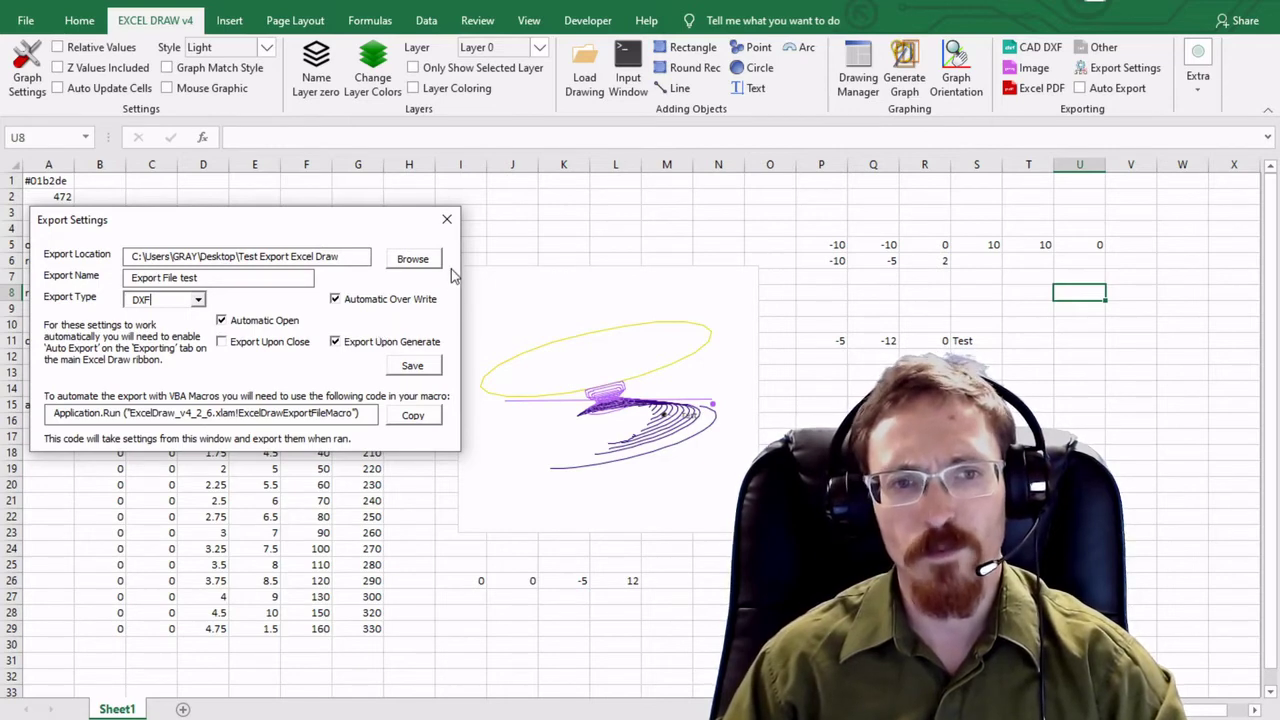
pyautogui.click(427, 365)
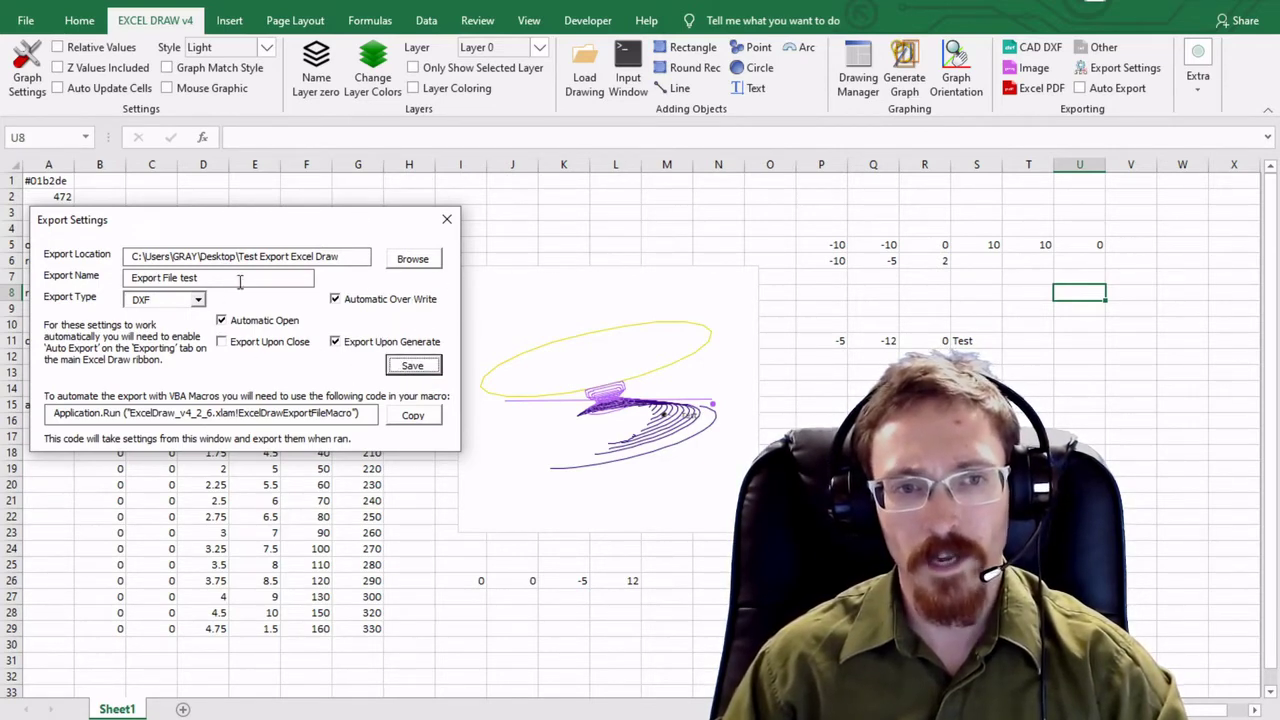
pyautogui.moveTo(240, 282); pyautogui.dragTo(120, 276)
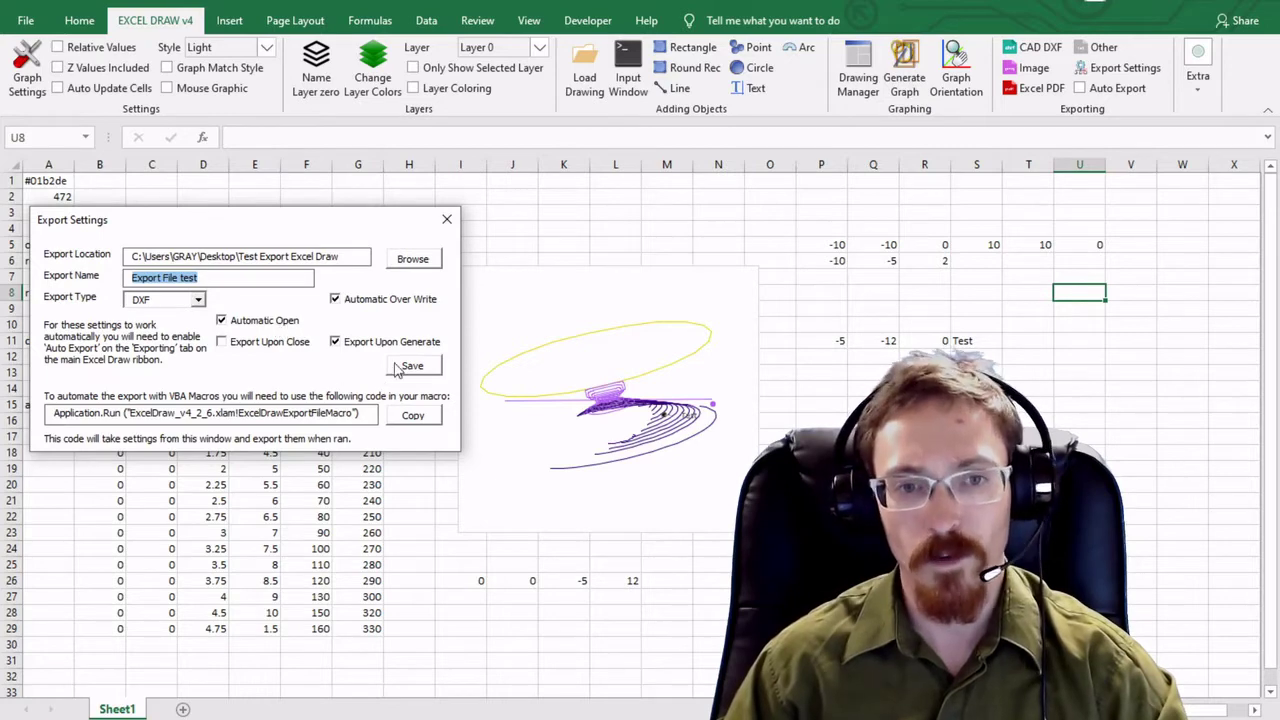
pyautogui.click(446, 219)
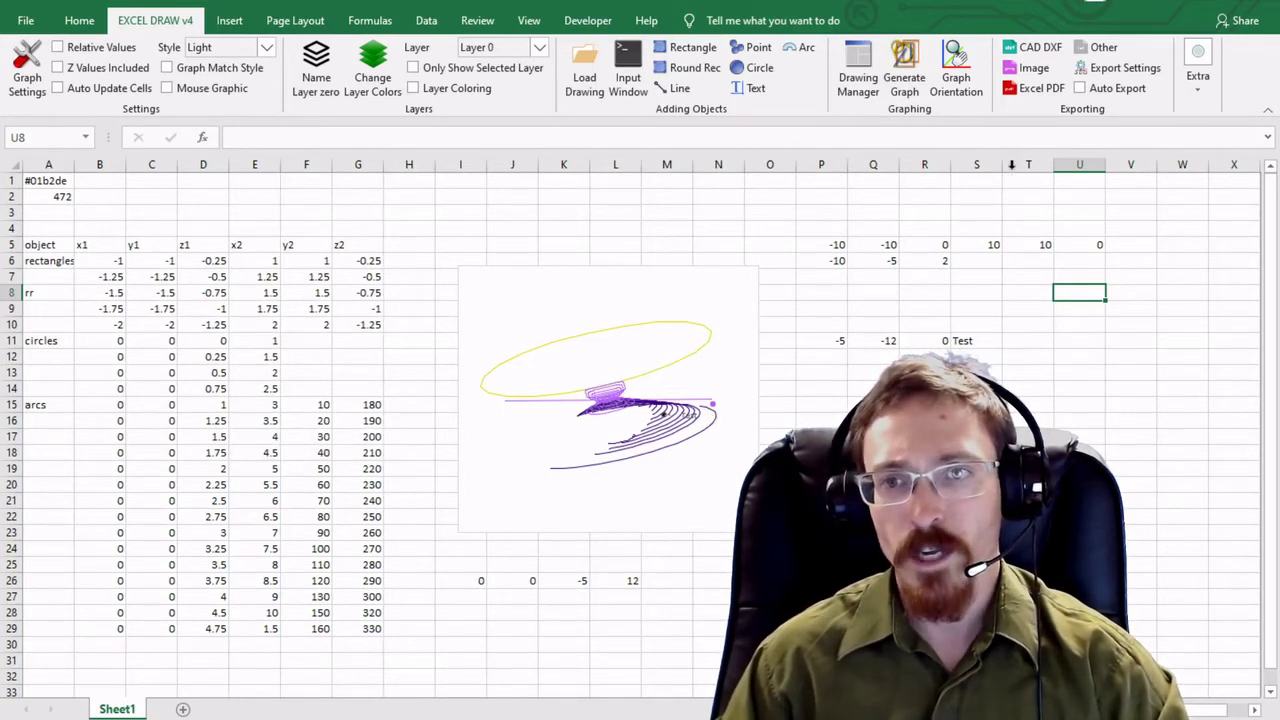
# Step: Enable Auto Export and generate the graph so Export File test.DXF opens in AutoCAD
pyautogui.click(1120, 90)
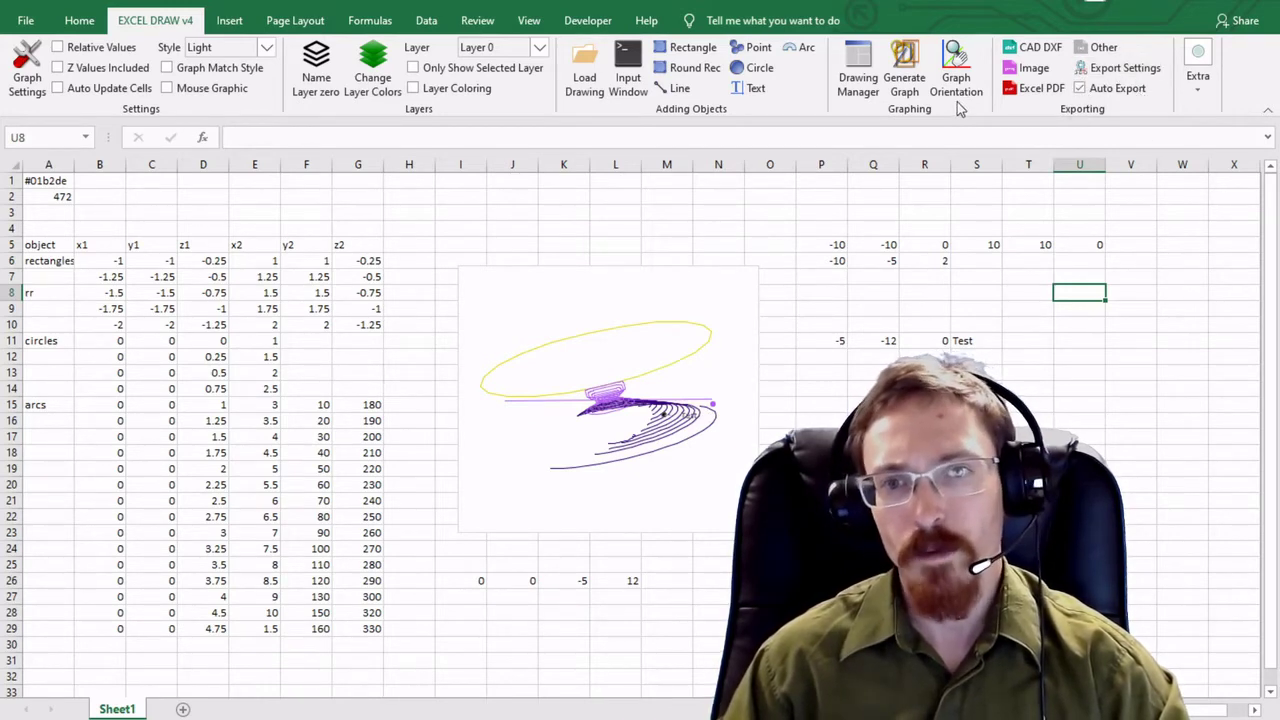
pyautogui.click(900, 90)
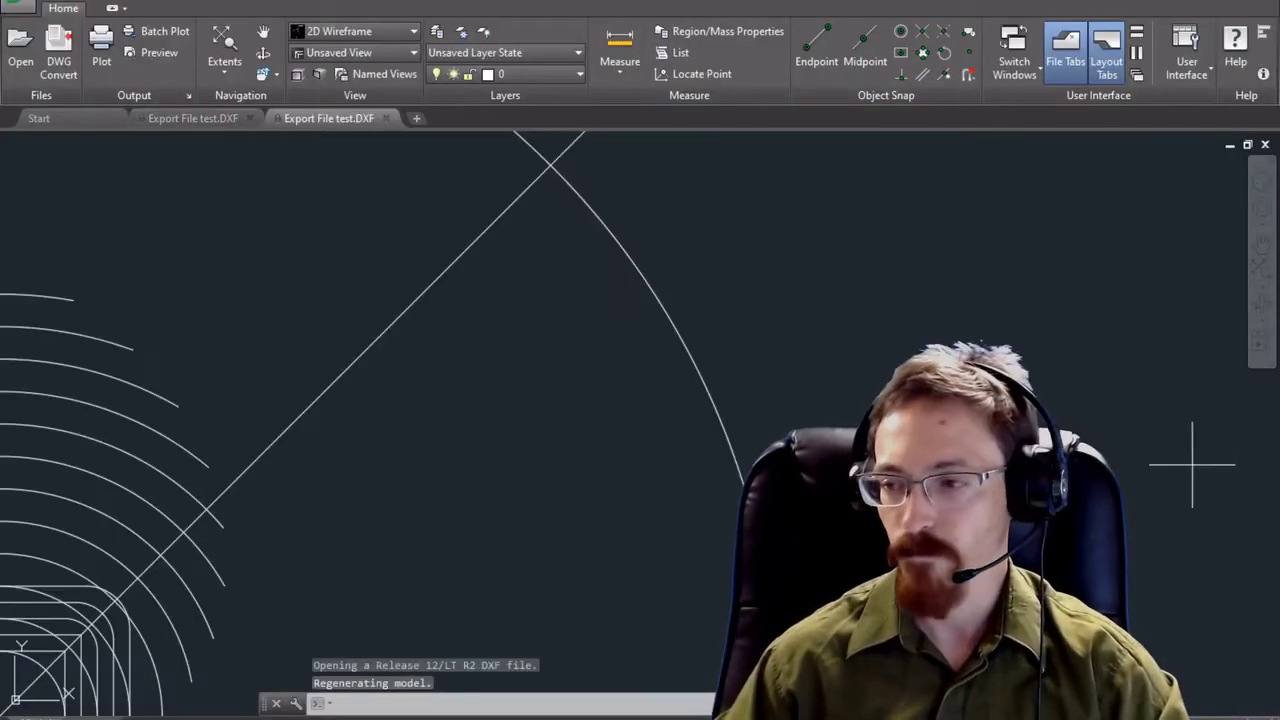
# Step: Zoom and orbit the exported circles, arcs and rectangles into a tilted 3D view
pyautogui.scroll(-8, 588, 456)
pyautogui.scroll(2, 572, 442)
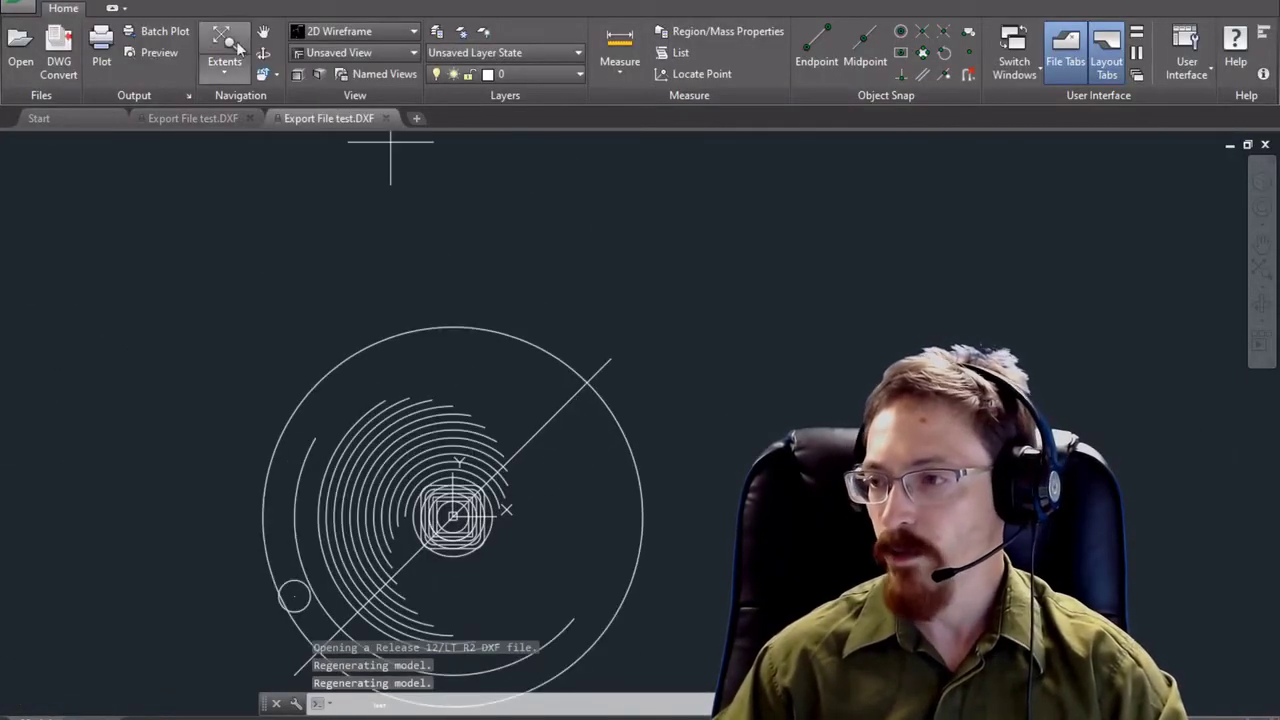
pyautogui.click(263, 74)
pyautogui.moveTo(456, 540); pyautogui.dragTo(434, 330)
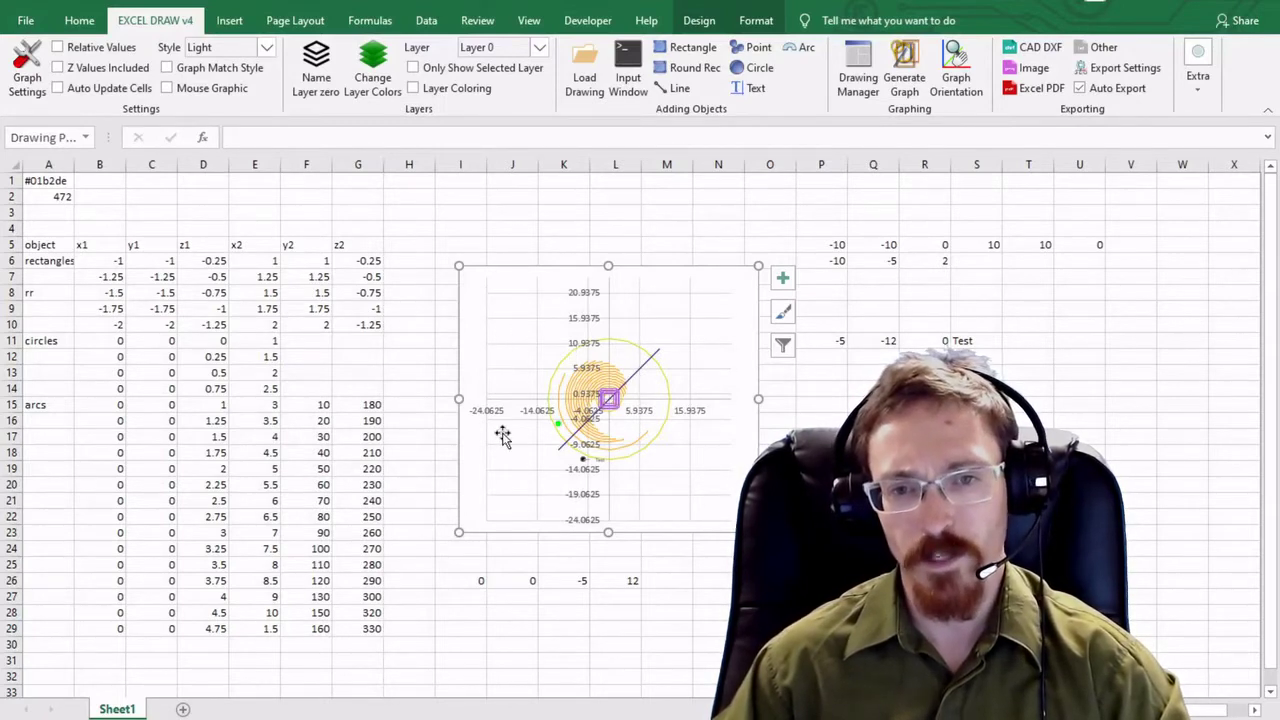
# Step: Tick No Graph under Extra, delete the chart, and regenerate the DXF export
pyautogui.click(1195, 96)
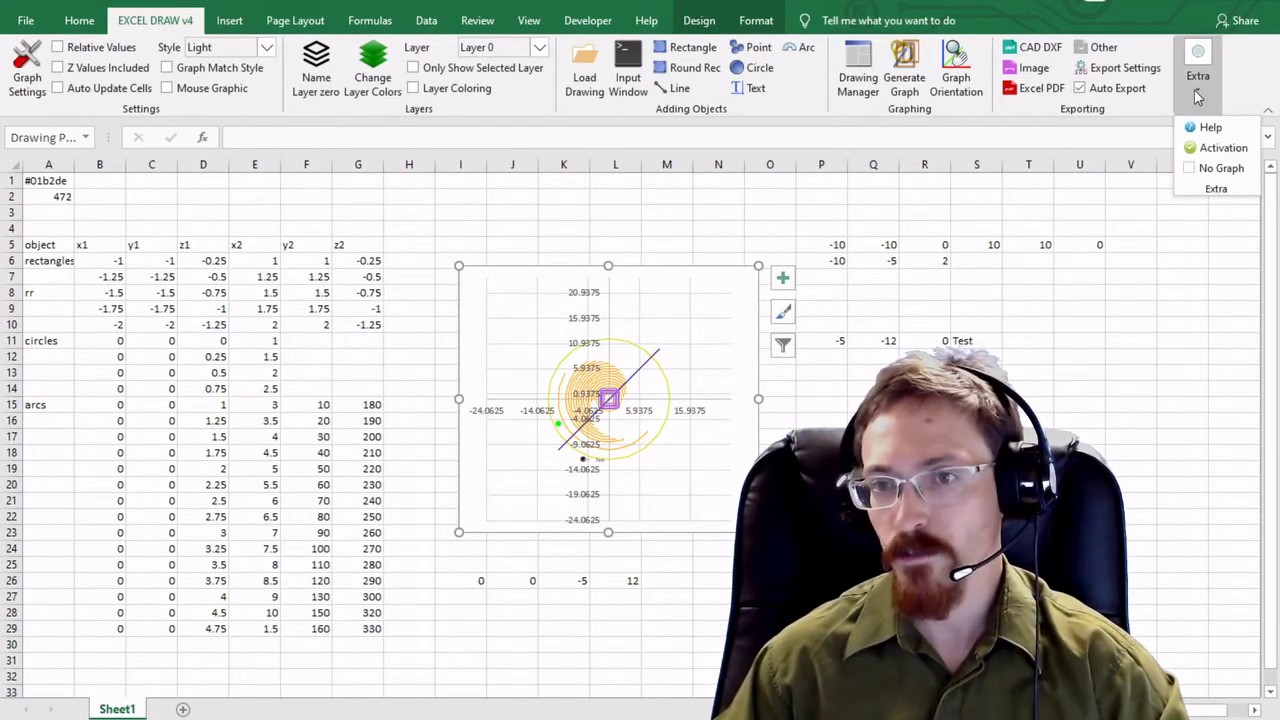
pyautogui.click(1204, 170)
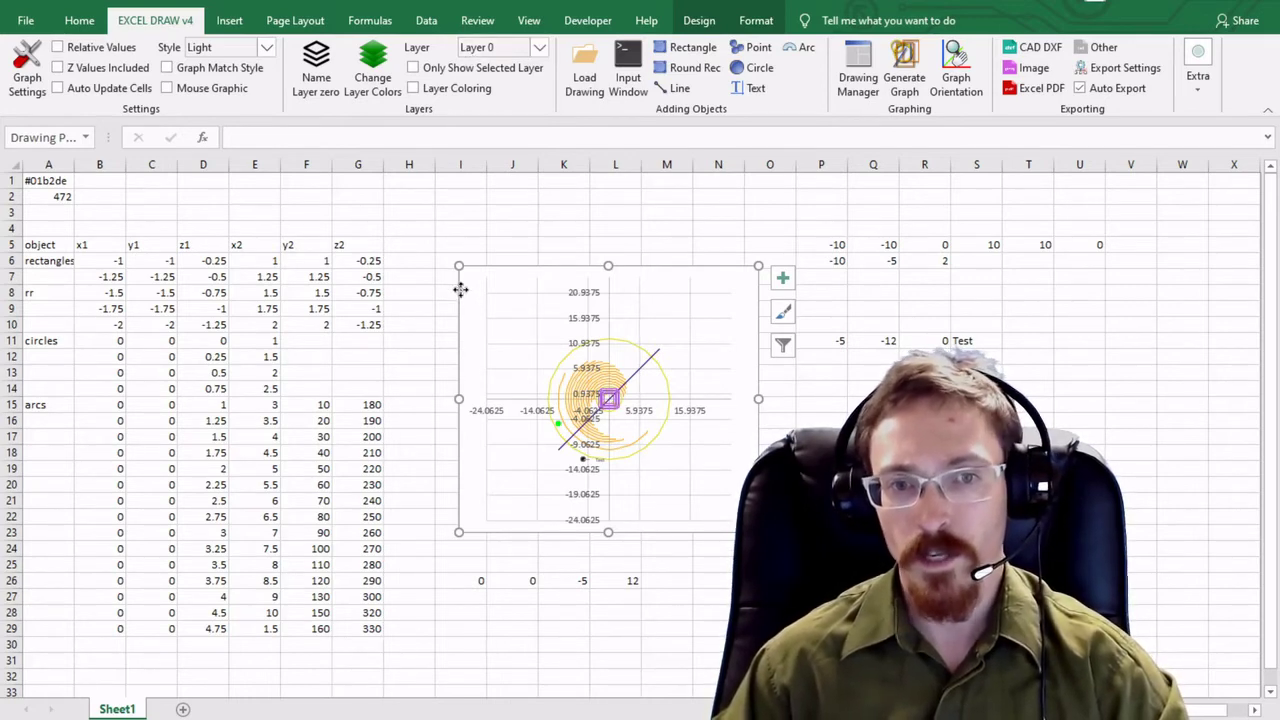
pyautogui.press('Delete')
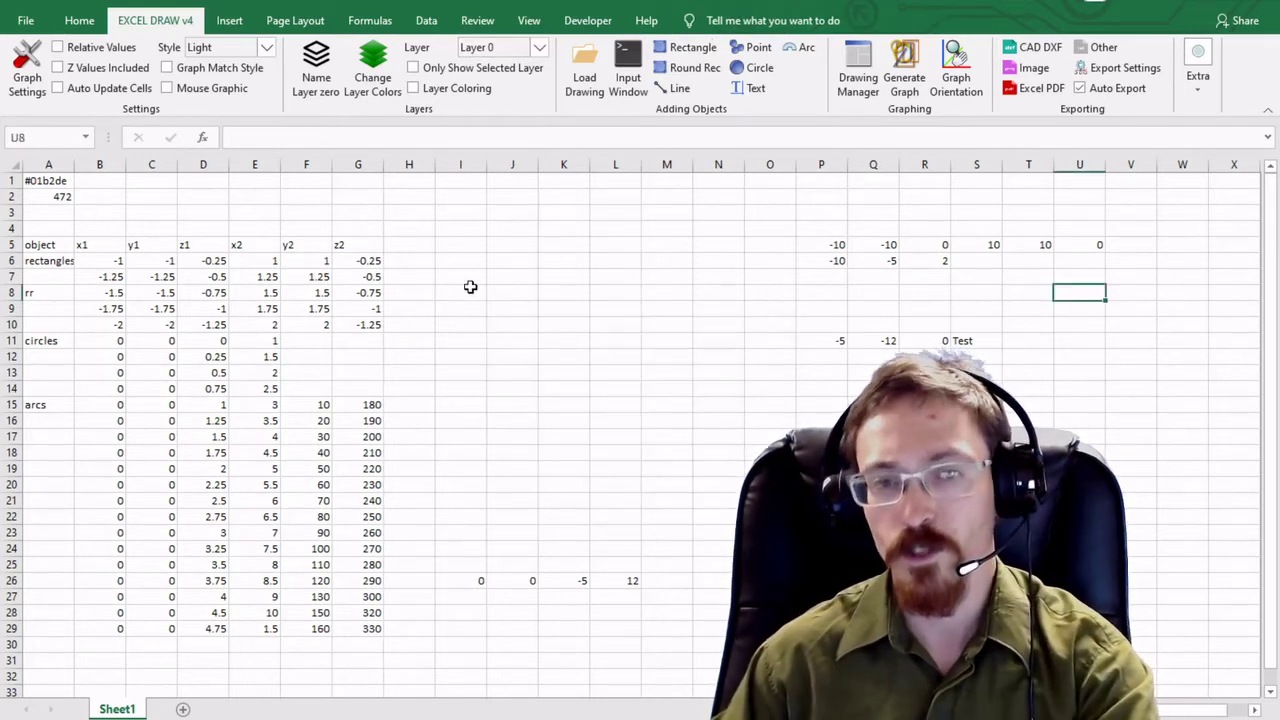
pyautogui.click(895, 83)
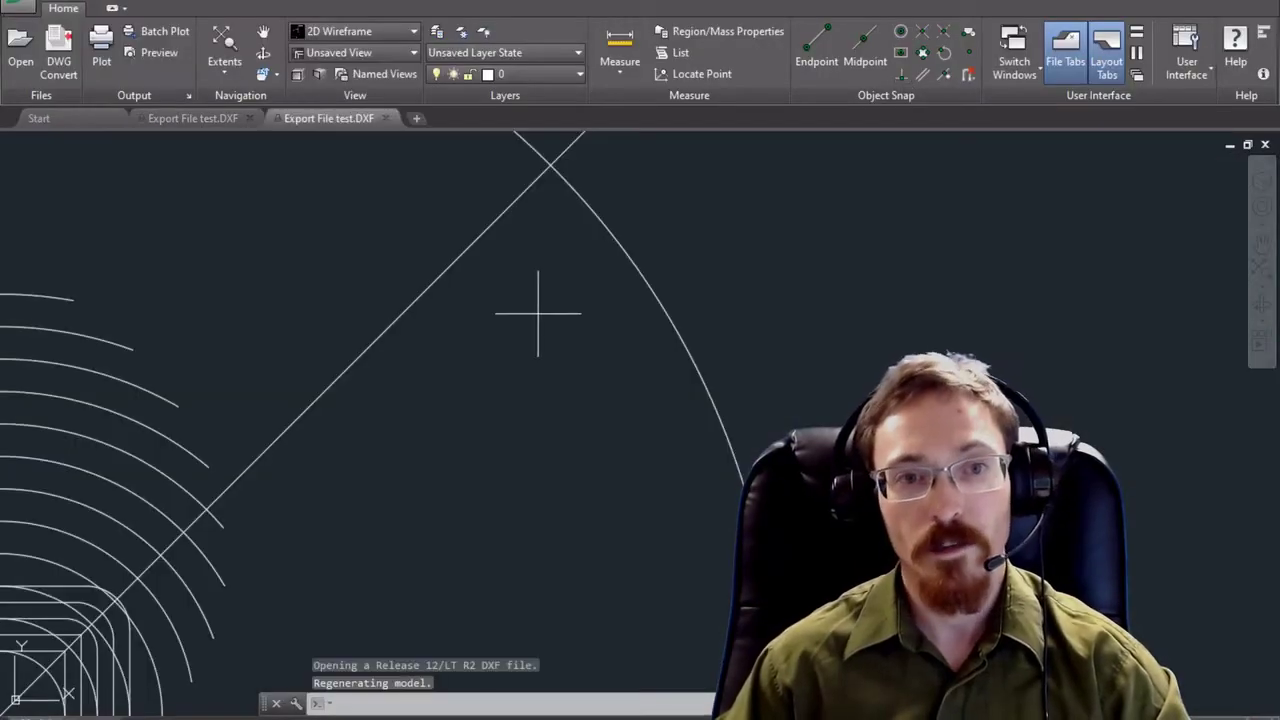
# Step: Zoom, pan and orbit the re-exported drawing into 3D, then return to Excel
pyautogui.scroll(-2, 220, 568)
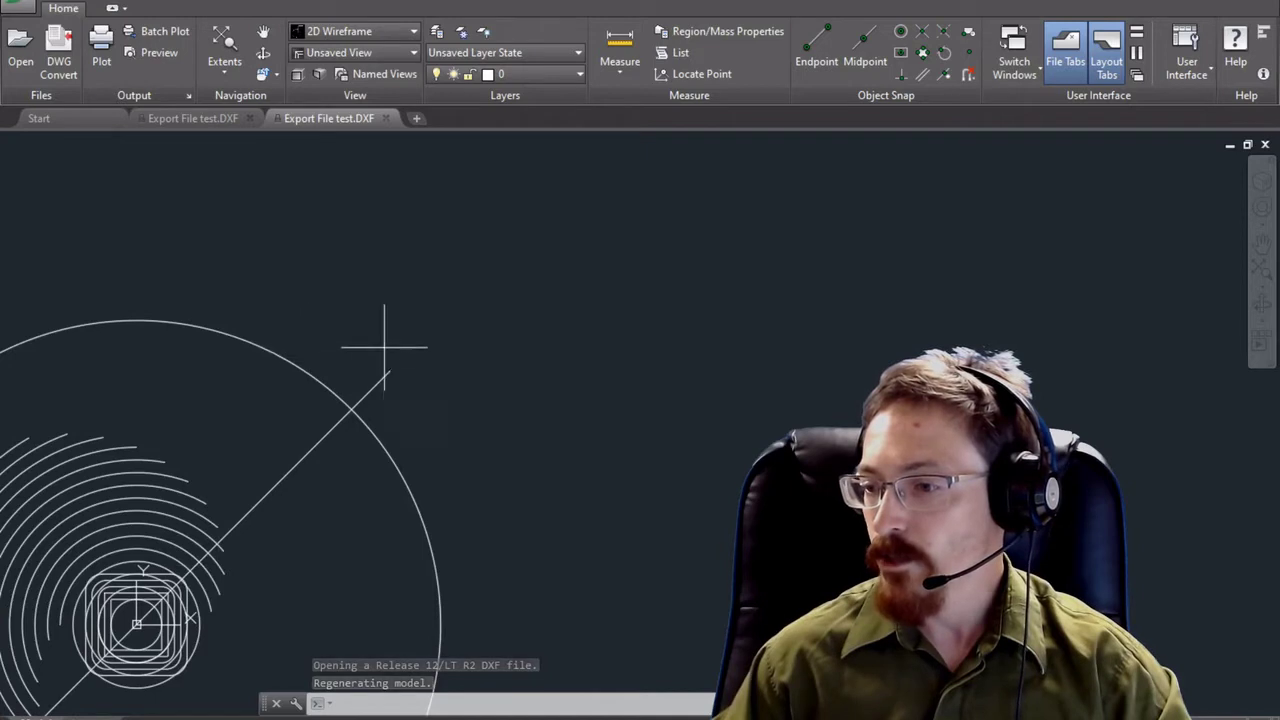
pyautogui.scroll(-1, 384, 347)
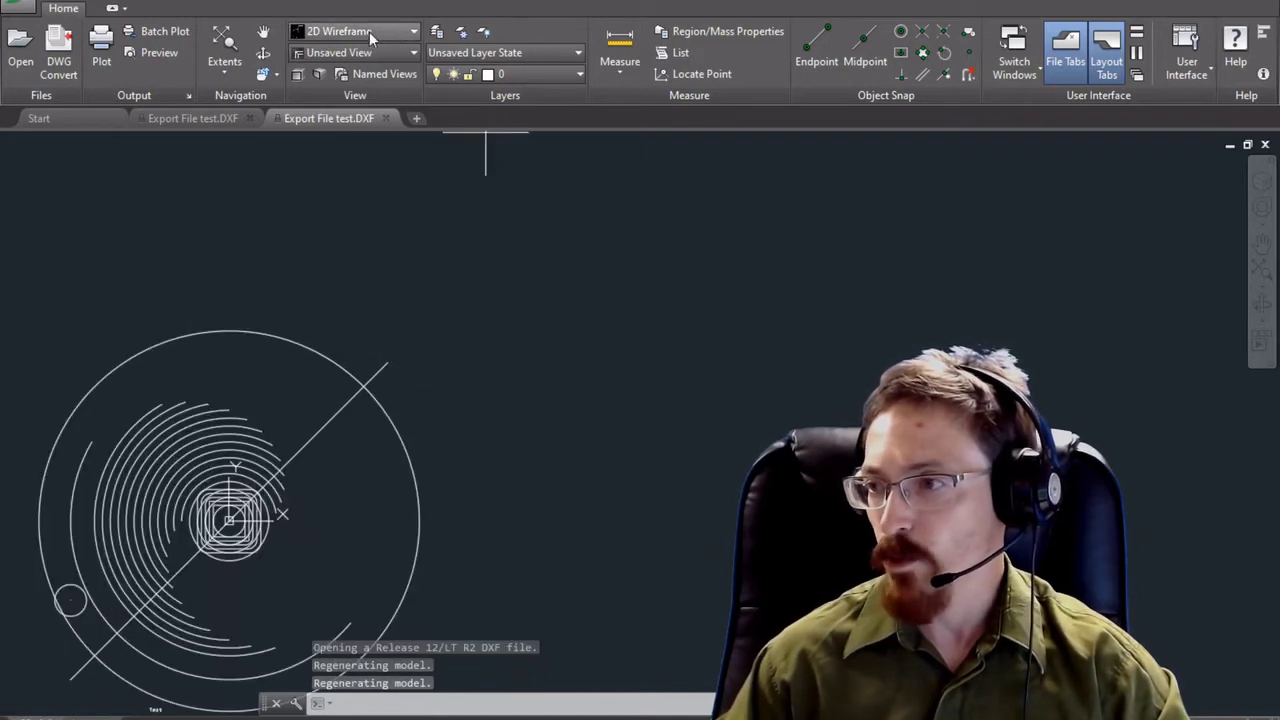
pyautogui.click(263, 31)
pyautogui.moveTo(192, 252); pyautogui.dragTo(310, 137)
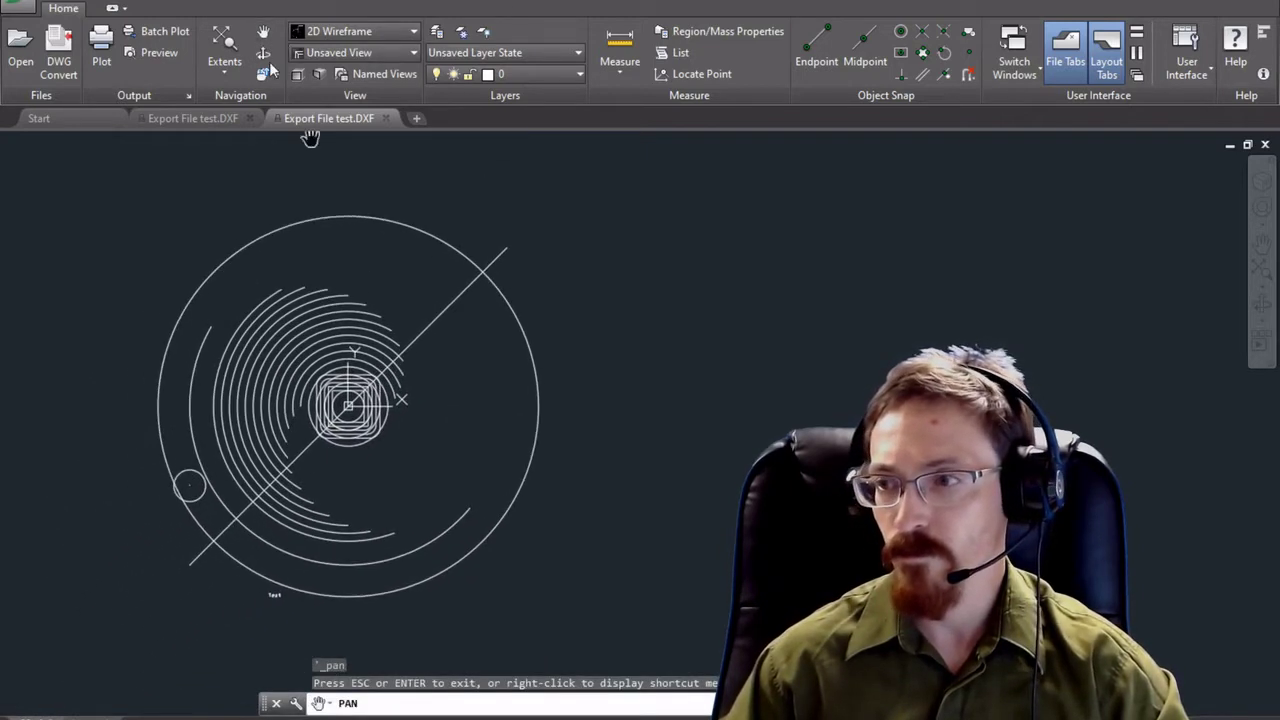
pyautogui.click(263, 73)
pyautogui.moveTo(286, 632)
pyautogui.mouseDown()
pyautogui.moveTo(303, 430)
pyautogui.moveTo(282, 424)
pyautogui.moveTo(219, 466)
pyautogui.mouseUp()
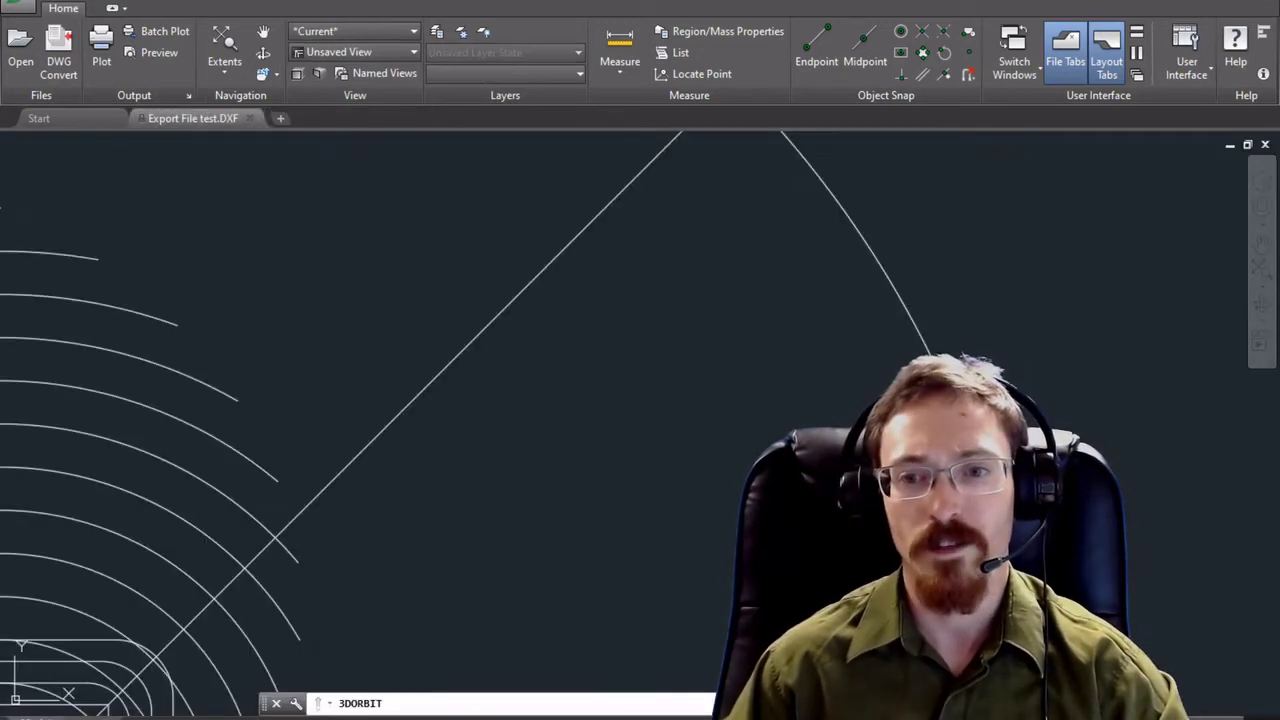
pyautogui.hotkey('alt', 'Tab')
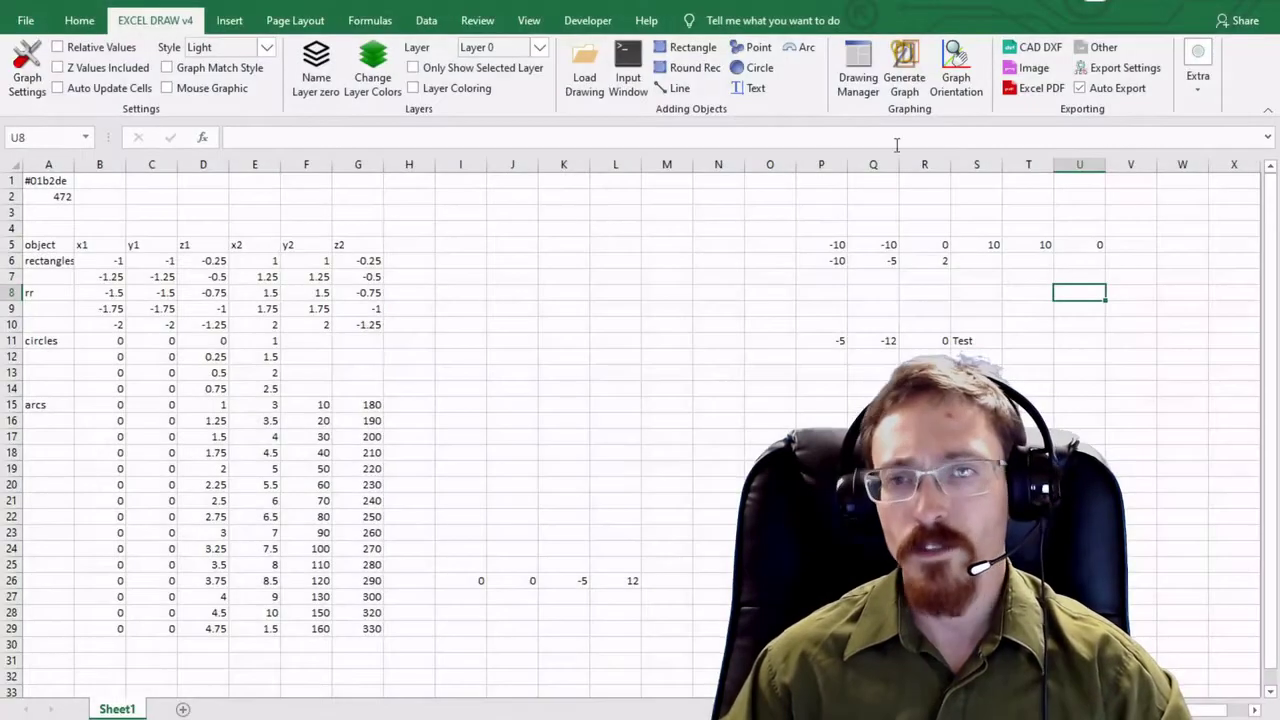
# Step: Uncheck Auto Export and untick No Graph in the Extra options
pyautogui.click(1083, 90)
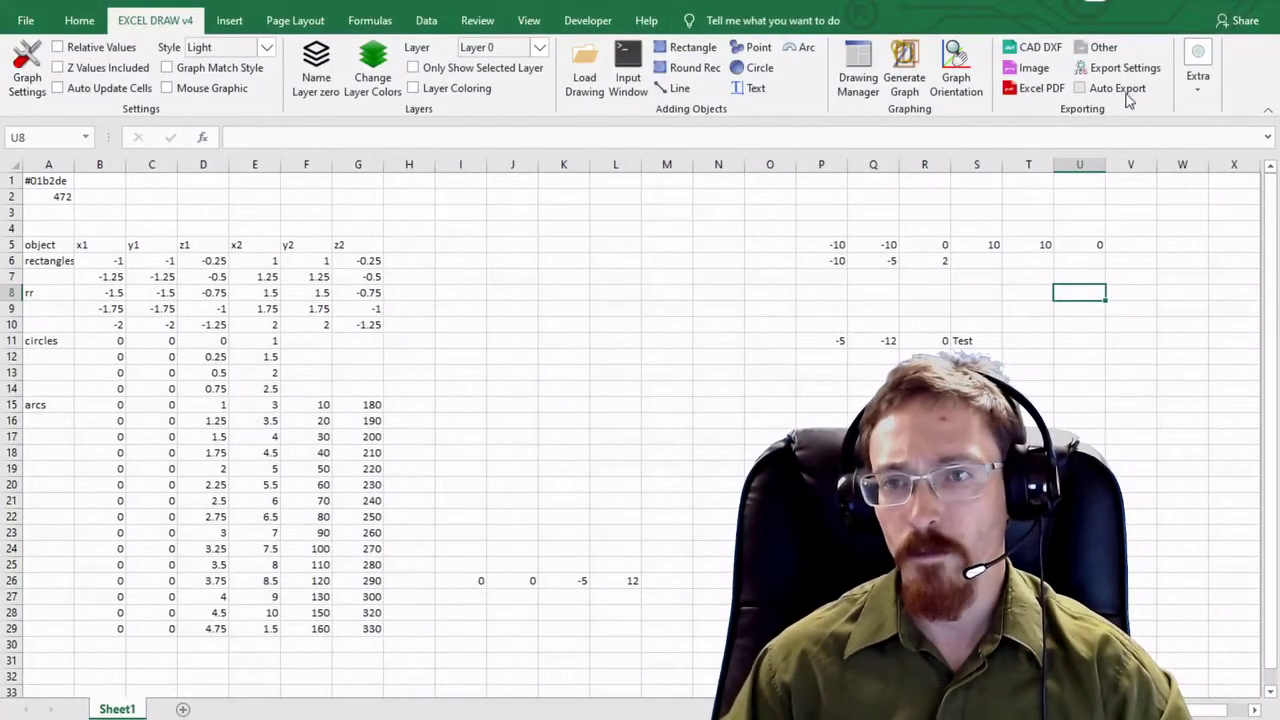
pyautogui.click(1200, 95)
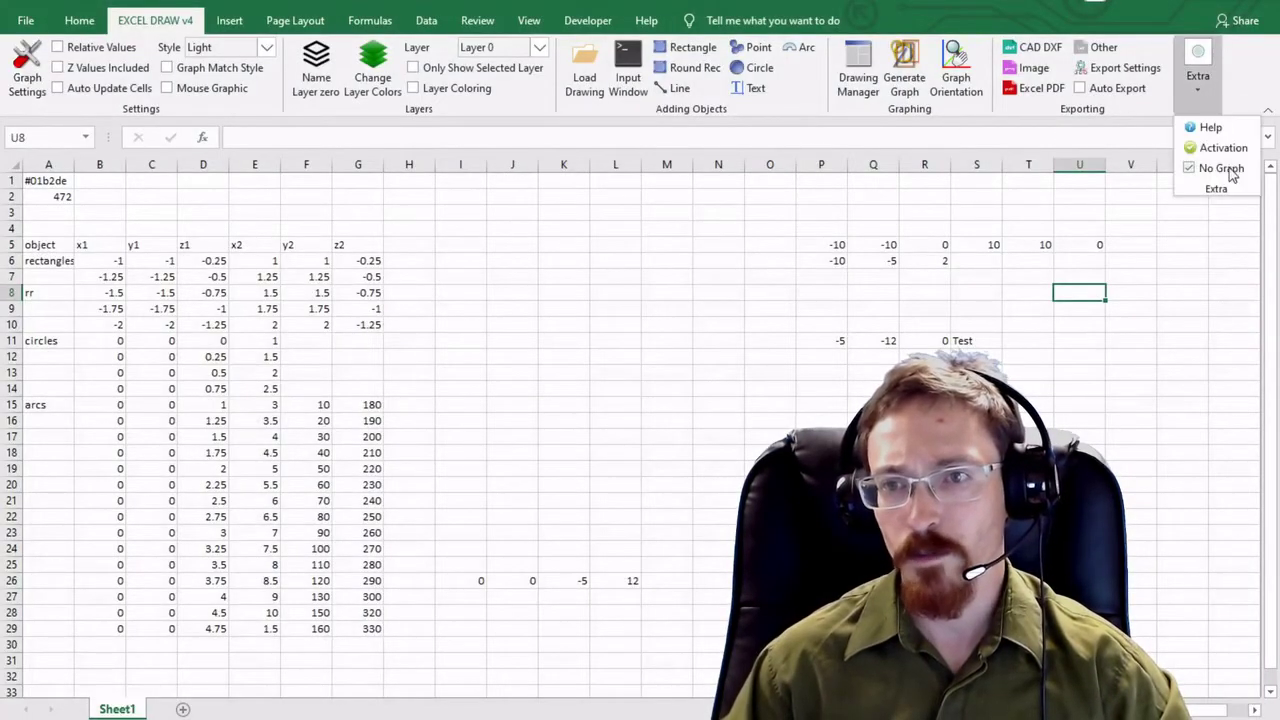
pyautogui.click(1232, 172)
pyautogui.click(1205, 96)
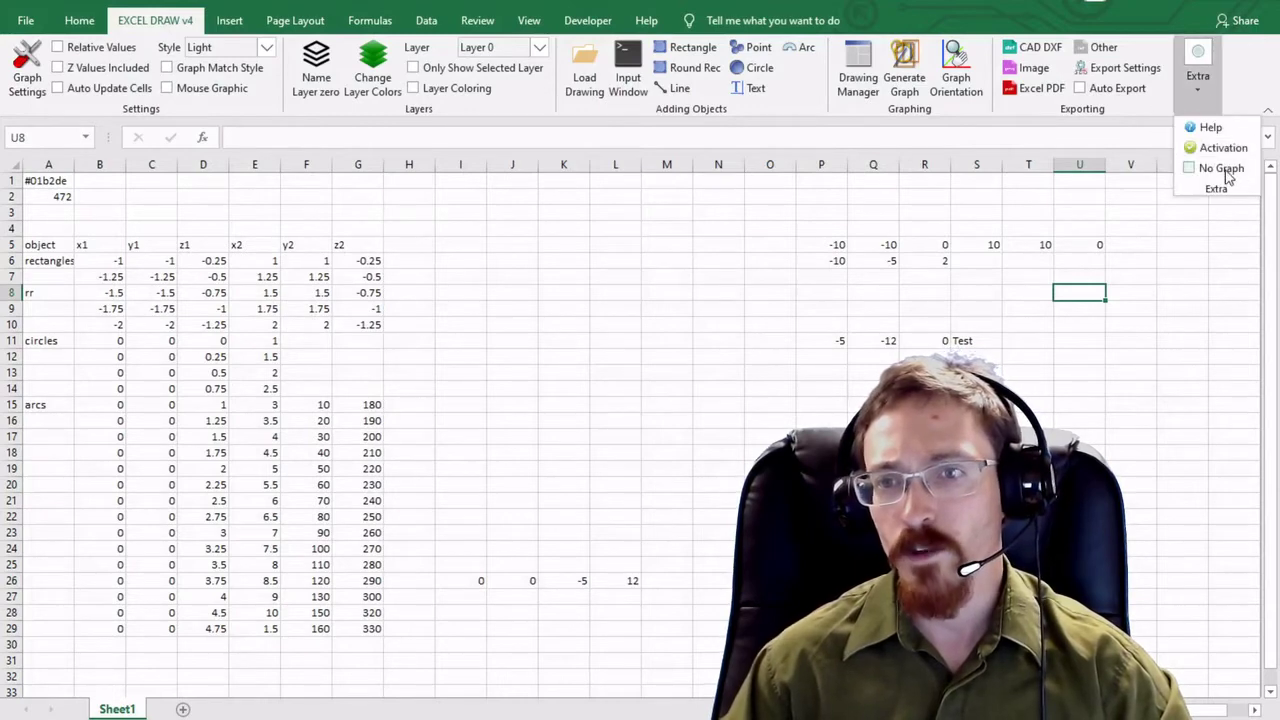
pyautogui.click(1098, 72)
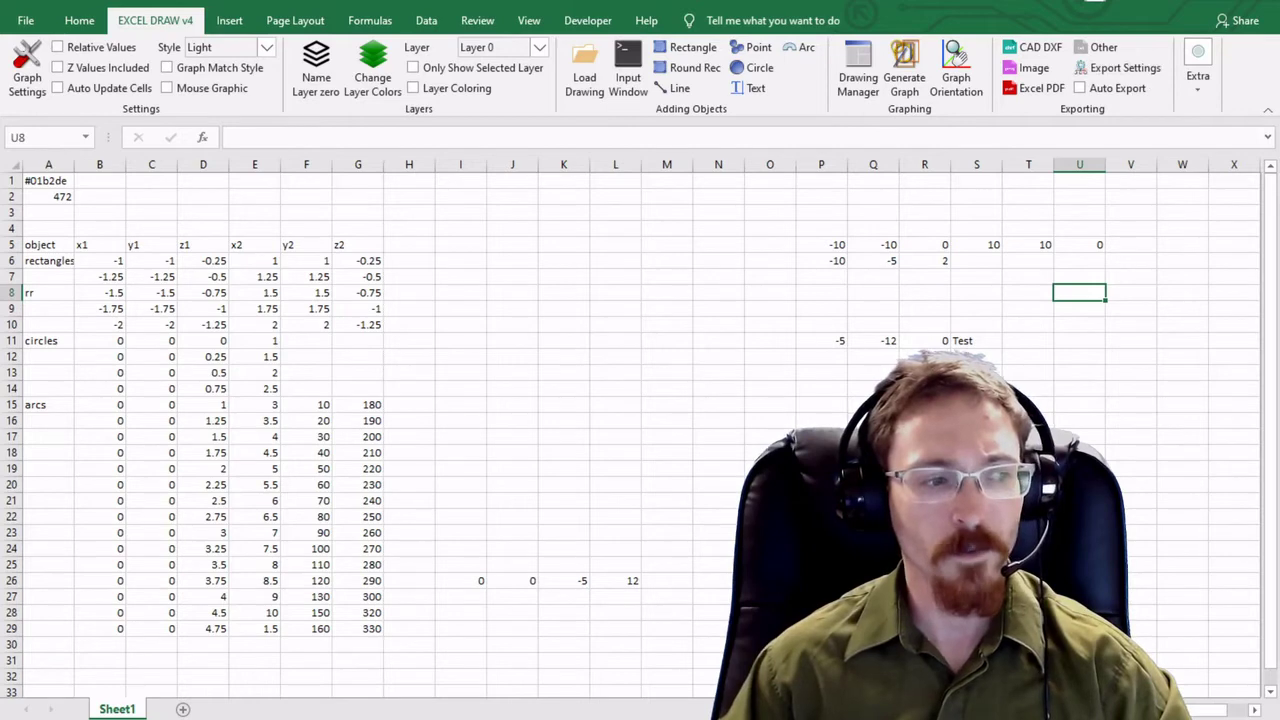
# Step: Copy the Application.Run macro line from Export Settings and close the dialog
pyautogui.moveTo(518, 371); pyautogui.dragTo(288, 372)
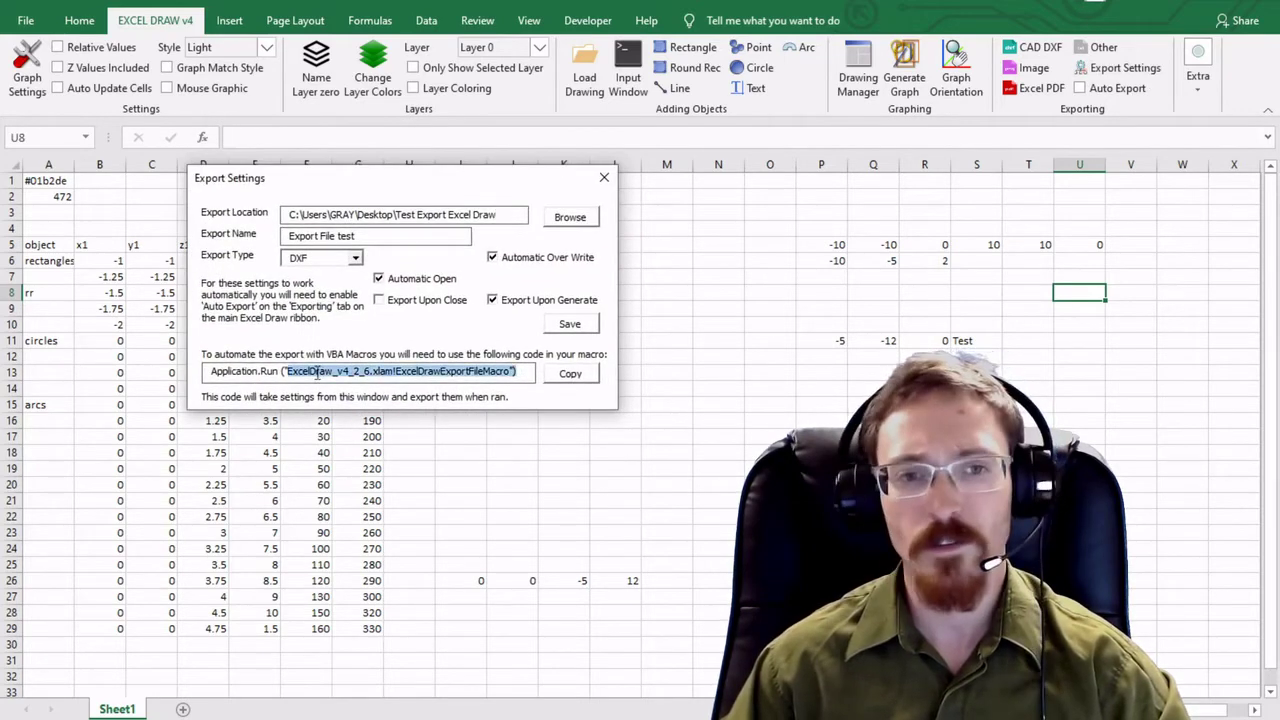
pyautogui.keyDown('shift'); pyautogui.click(212, 371); pyautogui.keyUp('shift')
pyautogui.click(214, 371)
pyautogui.moveTo(211, 371); pyautogui.dragTo(524, 368)
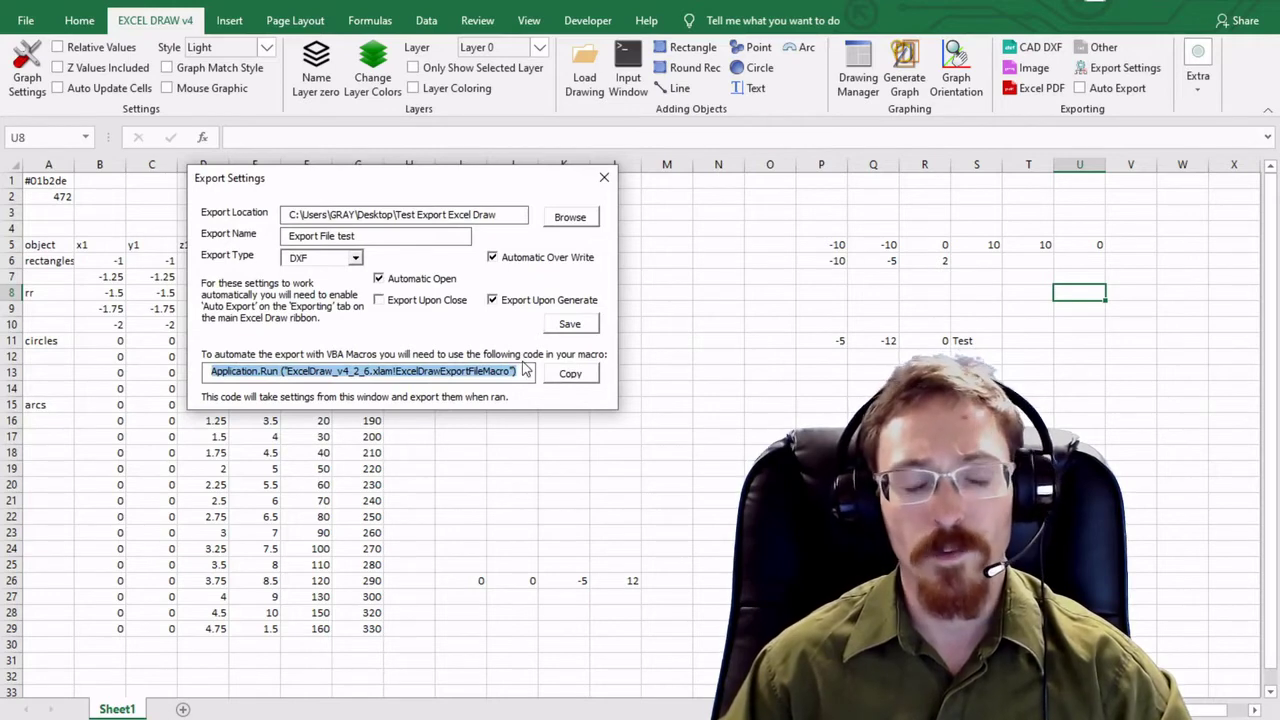
pyautogui.click(572, 376)
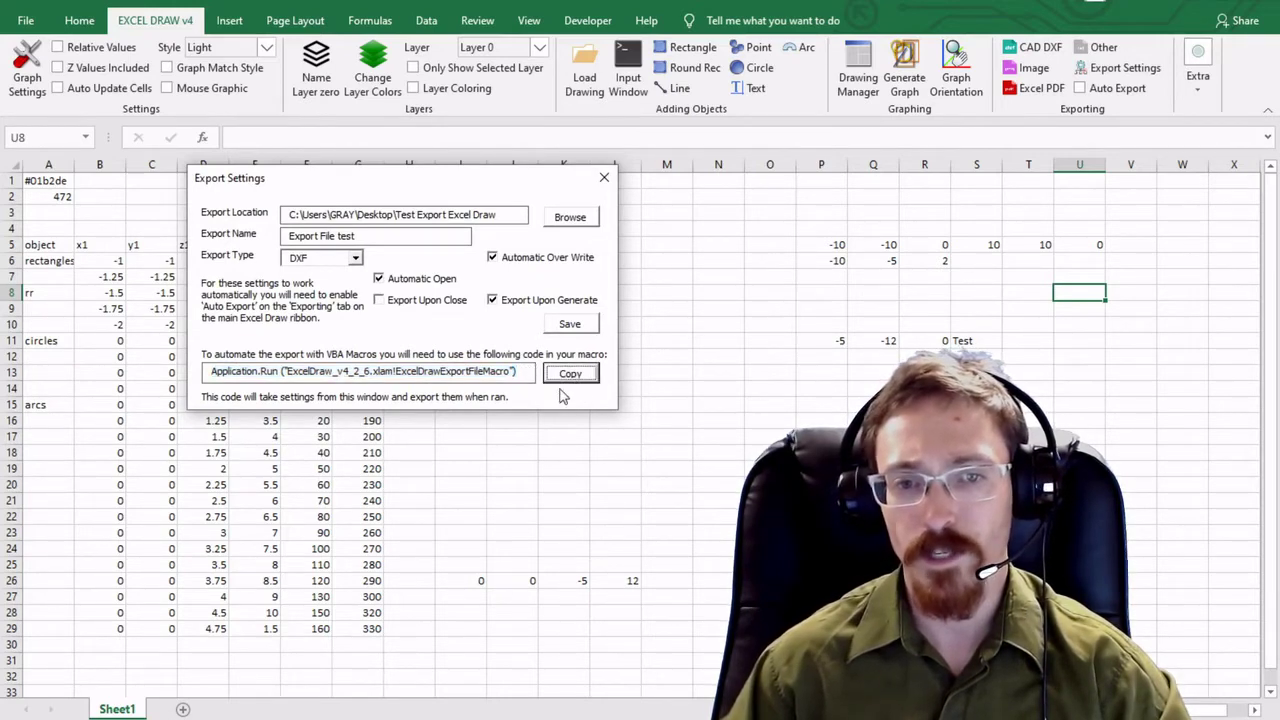
pyautogui.click(601, 181)
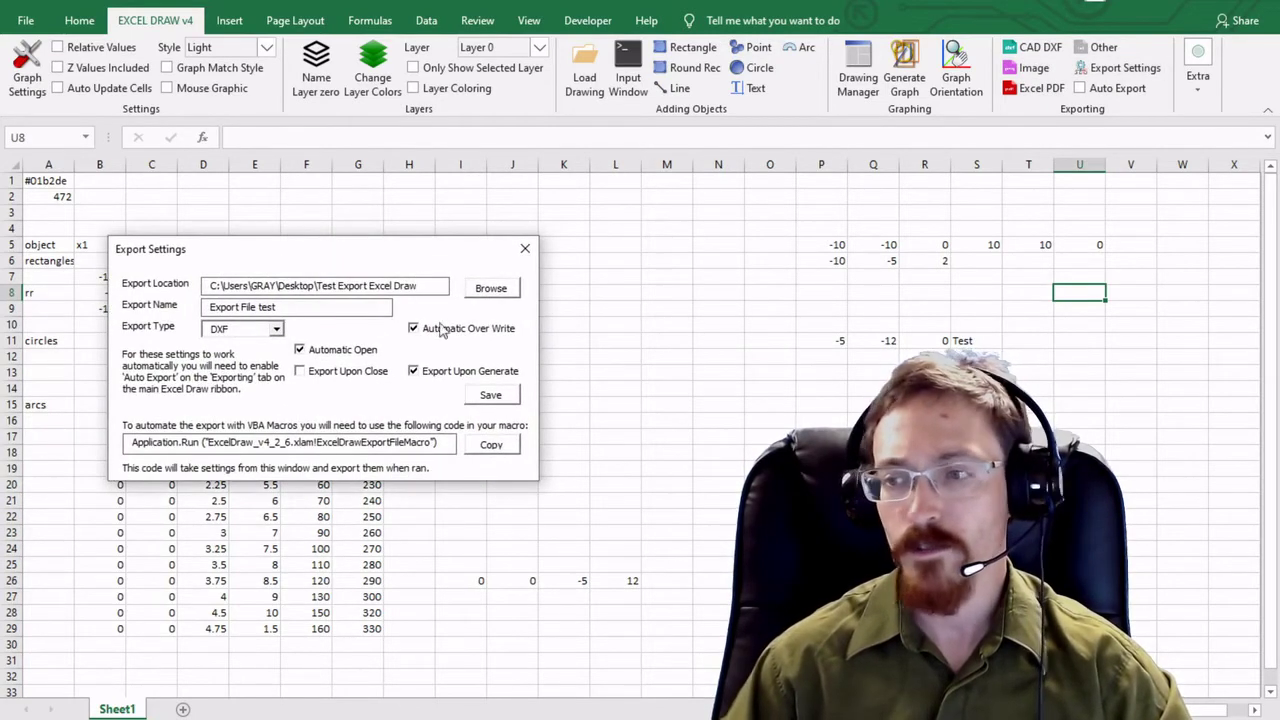
pyautogui.moveTo(446, 444); pyautogui.dragTo(166, 439)
pyautogui.hotkey('ctrl', 'c')
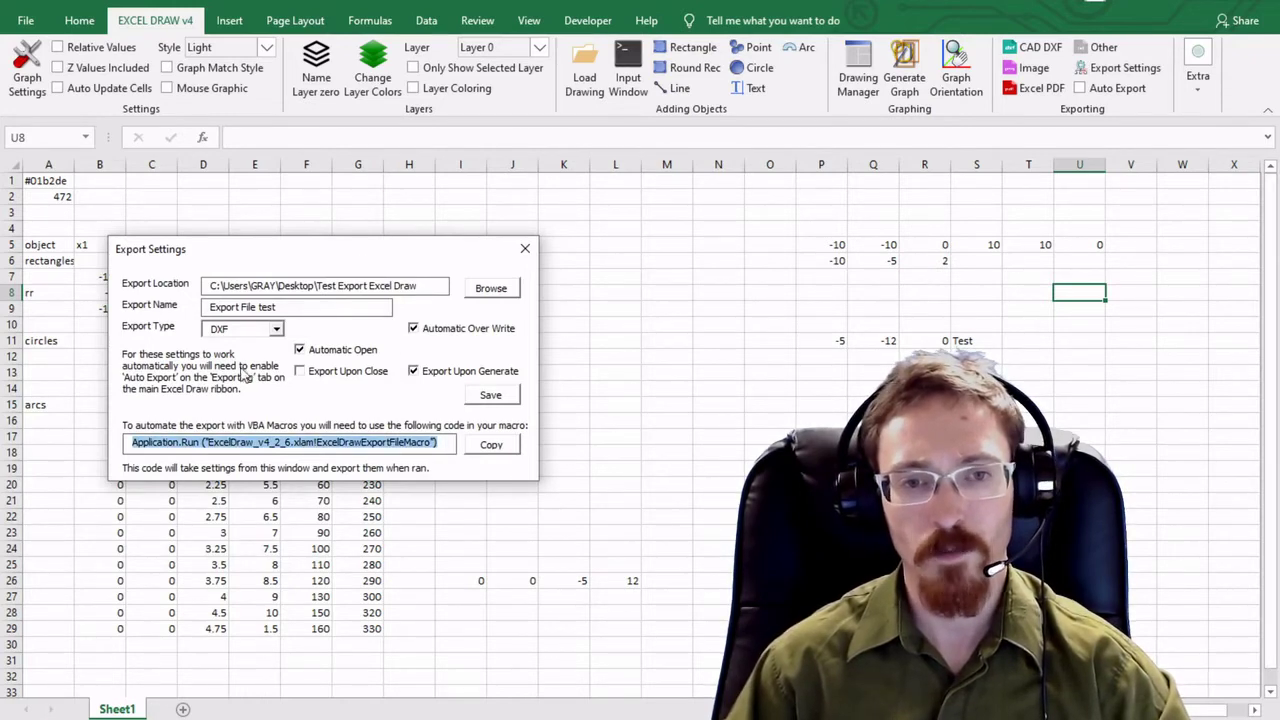
# Step: Close Export Settings, select cell J3, and open the VBA editor with Alt+F11
pyautogui.click(524, 249)
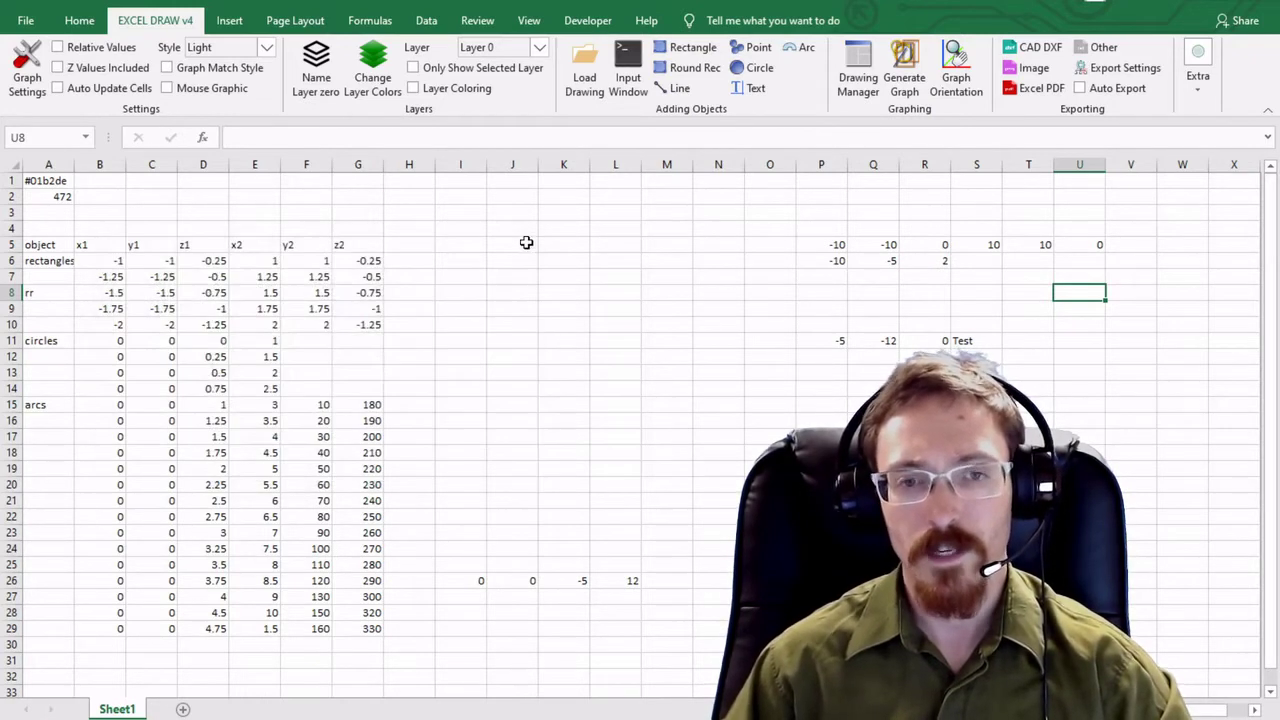
pyautogui.click(508, 213)
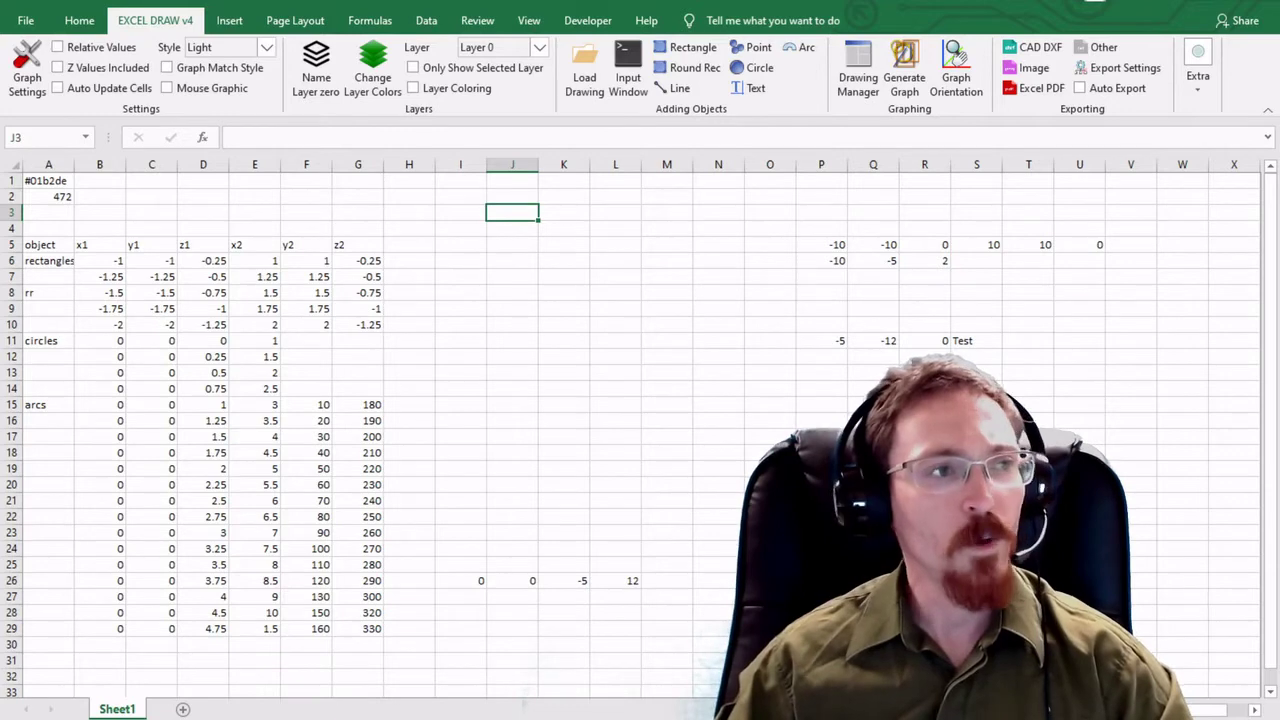
pyautogui.hotkey('alt', 'F11')
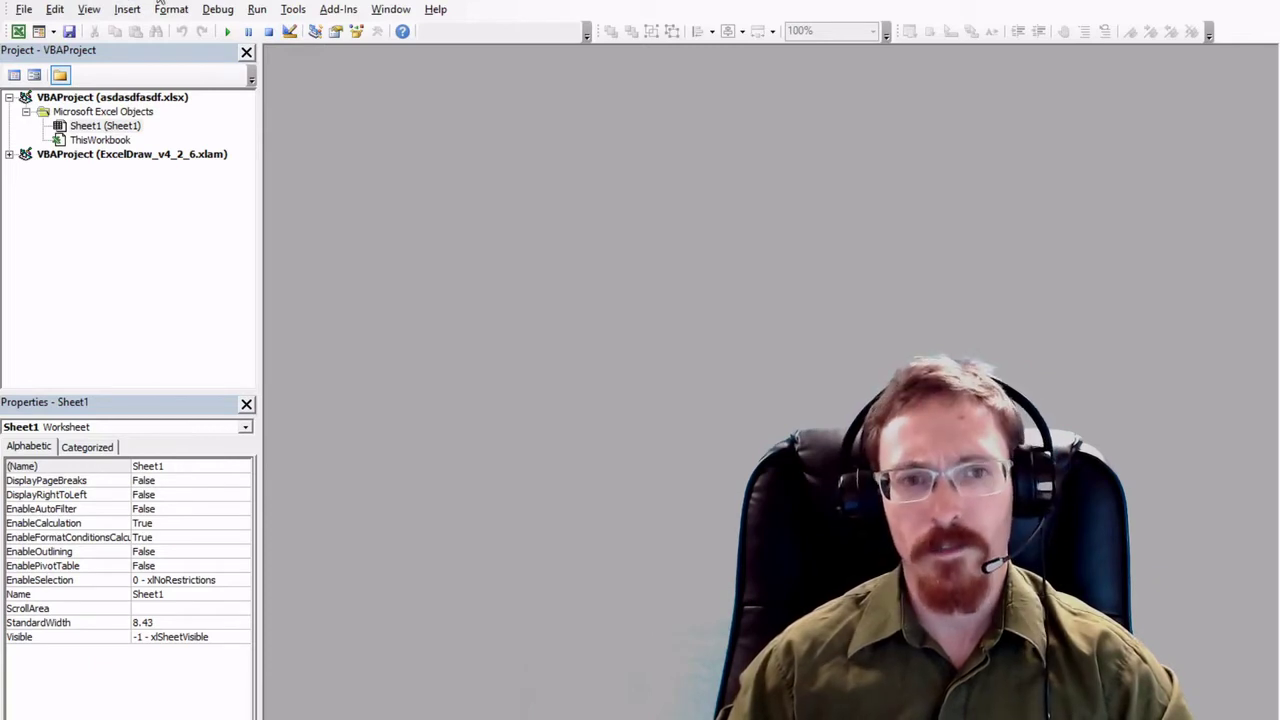
# Step: Insert a new code module into the workbook's VBA project via ThisWorkbook
pyautogui.click(108, 141)
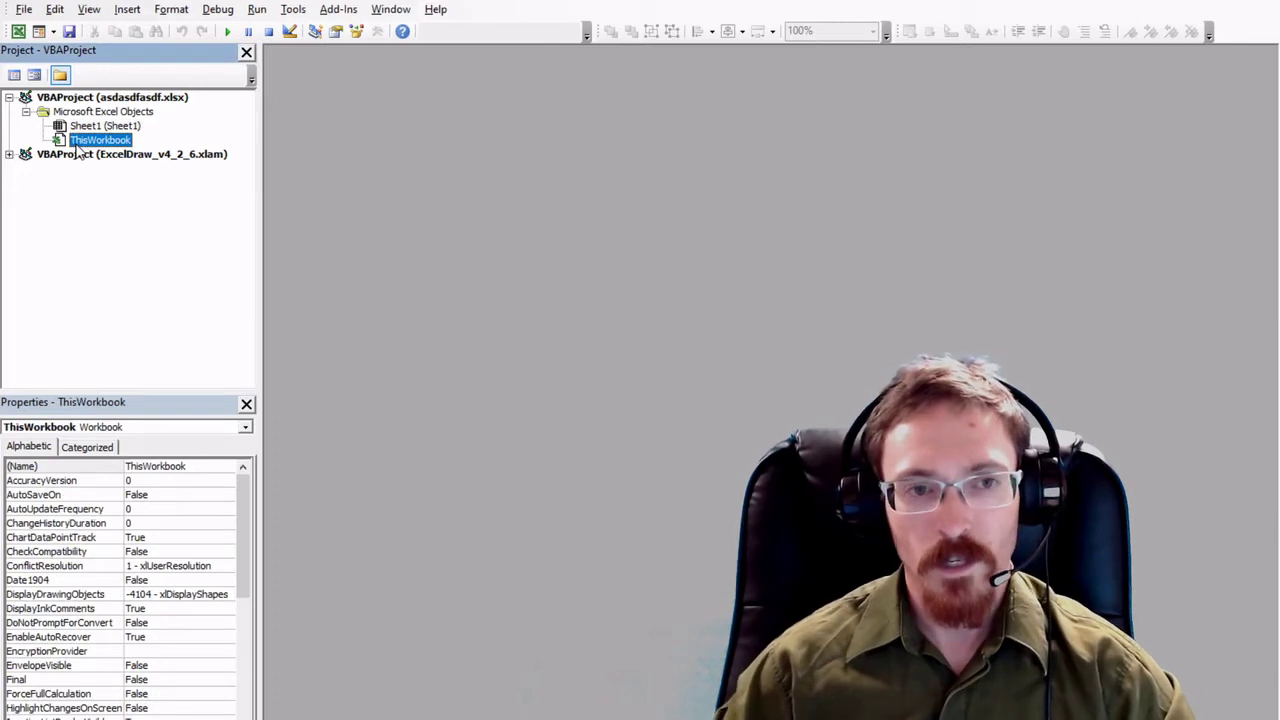
pyautogui.rightClick(77, 148)
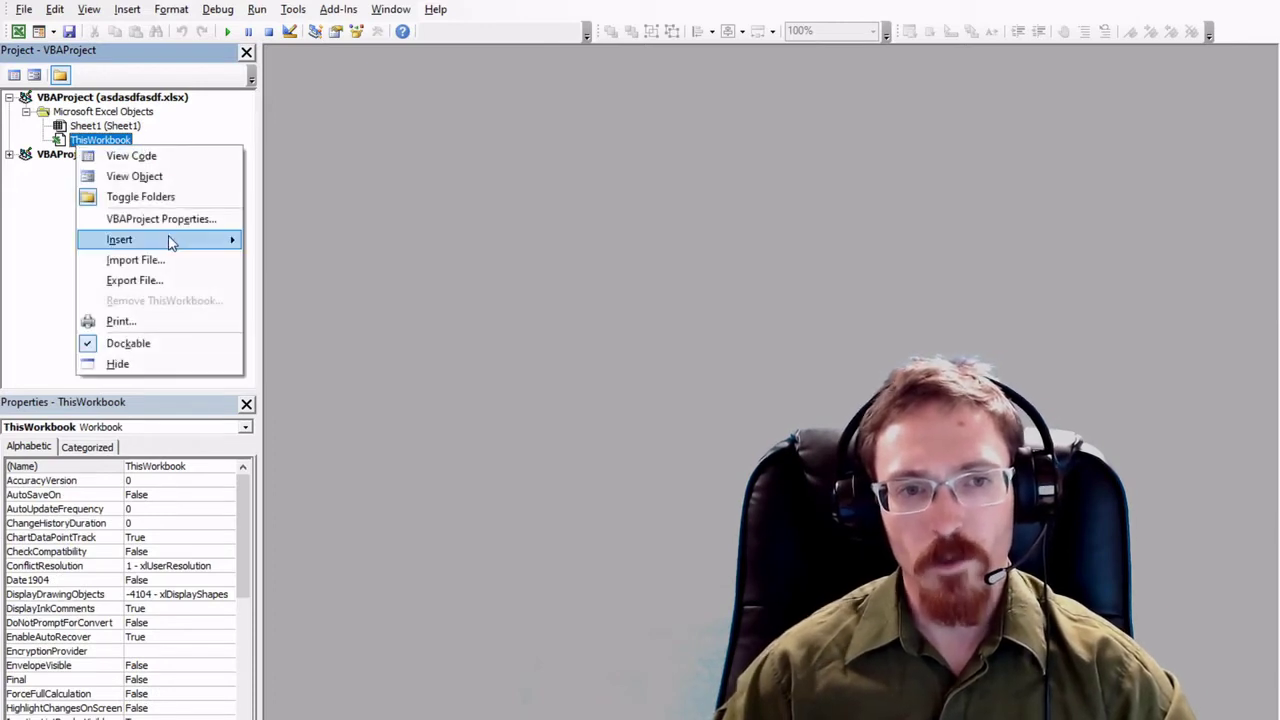
pyautogui.moveTo(172, 243)
pyautogui.click(300, 261)
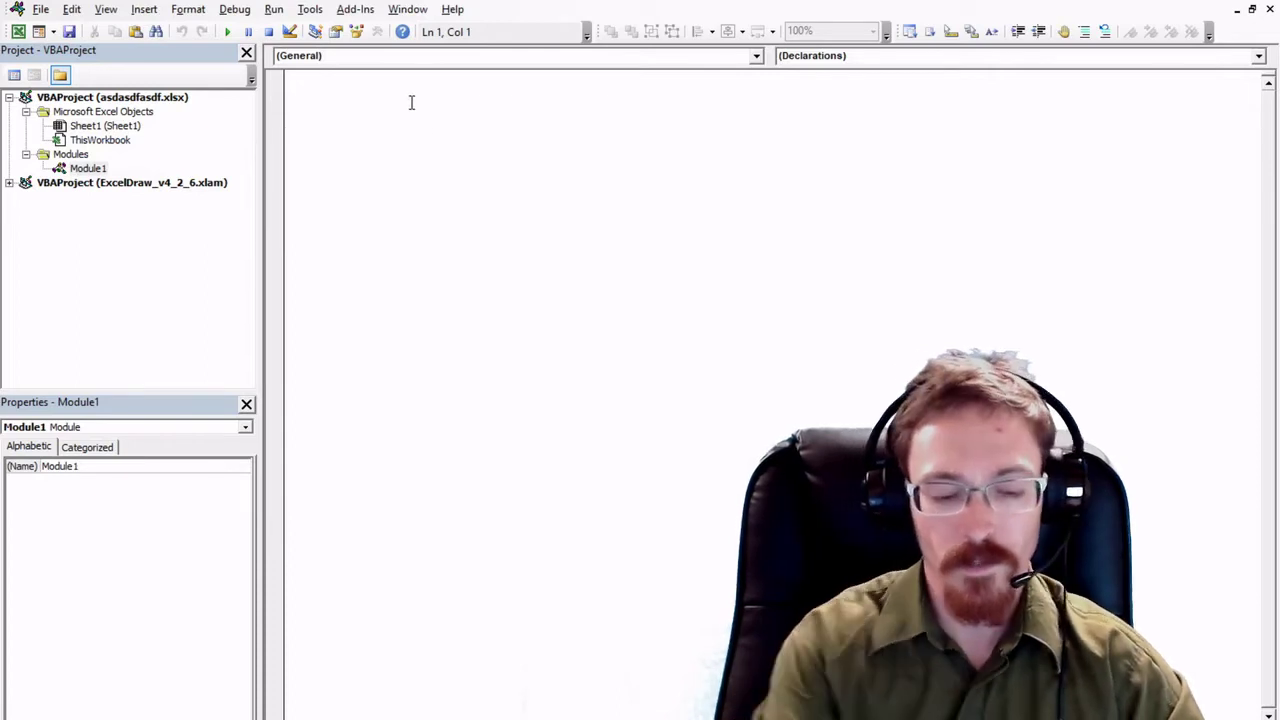
# Step: Write Sub TestExportDXF containing the pasted Application.Run line, then close Module1's window
pyautogui.write('sub')
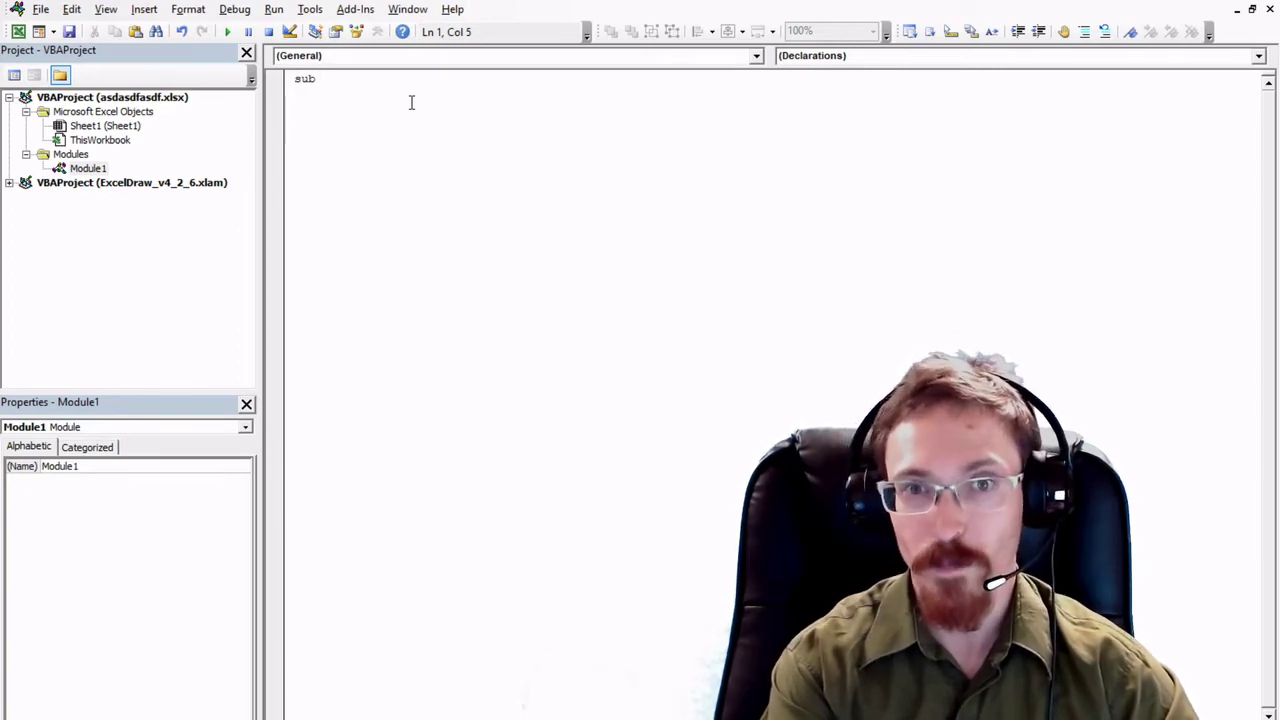
pyautogui.write('Tes')
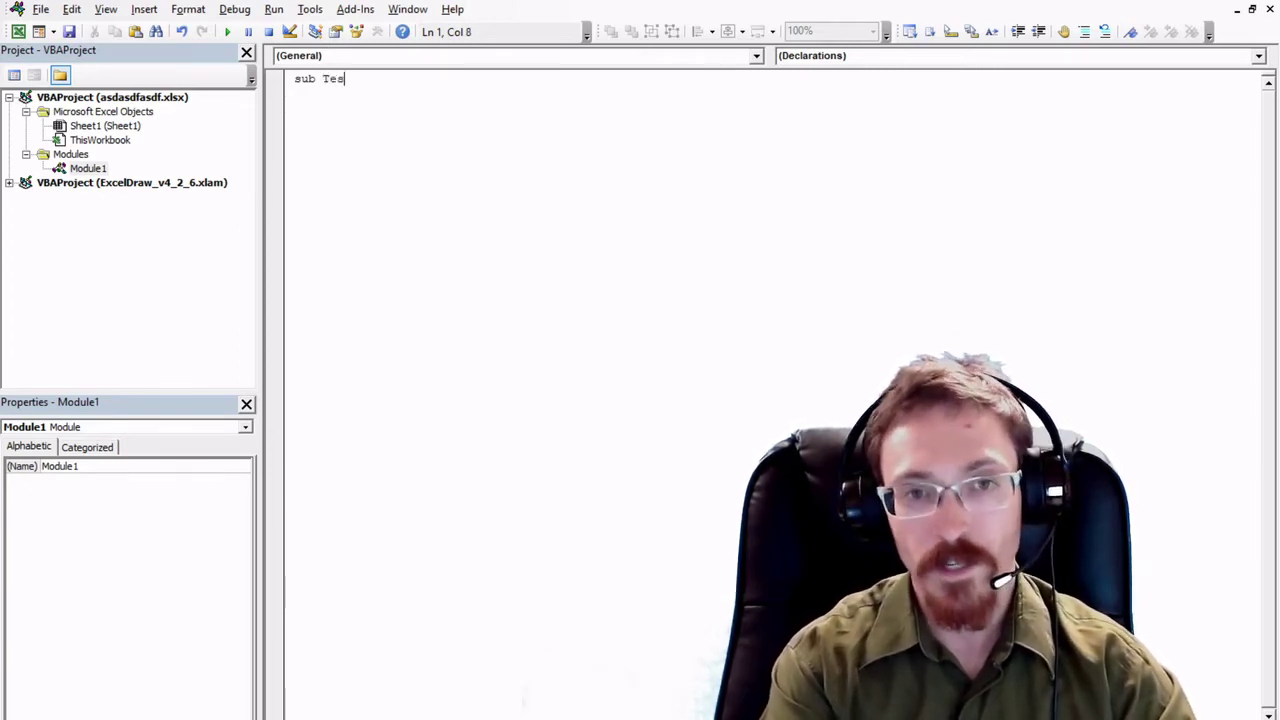
pyautogui.write('tExport')
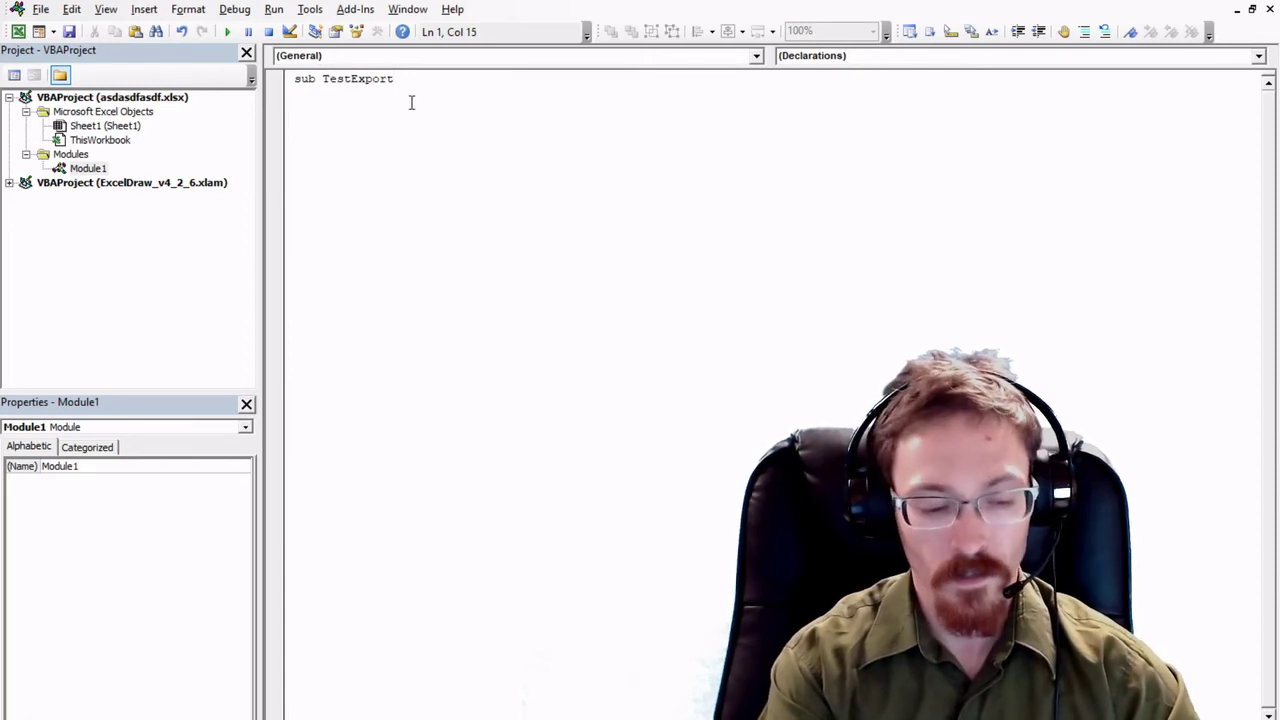
pyautogui.write('DXF')
pyautogui.press('Return')
pyautogui.press('Return')
pyautogui.press('Return')
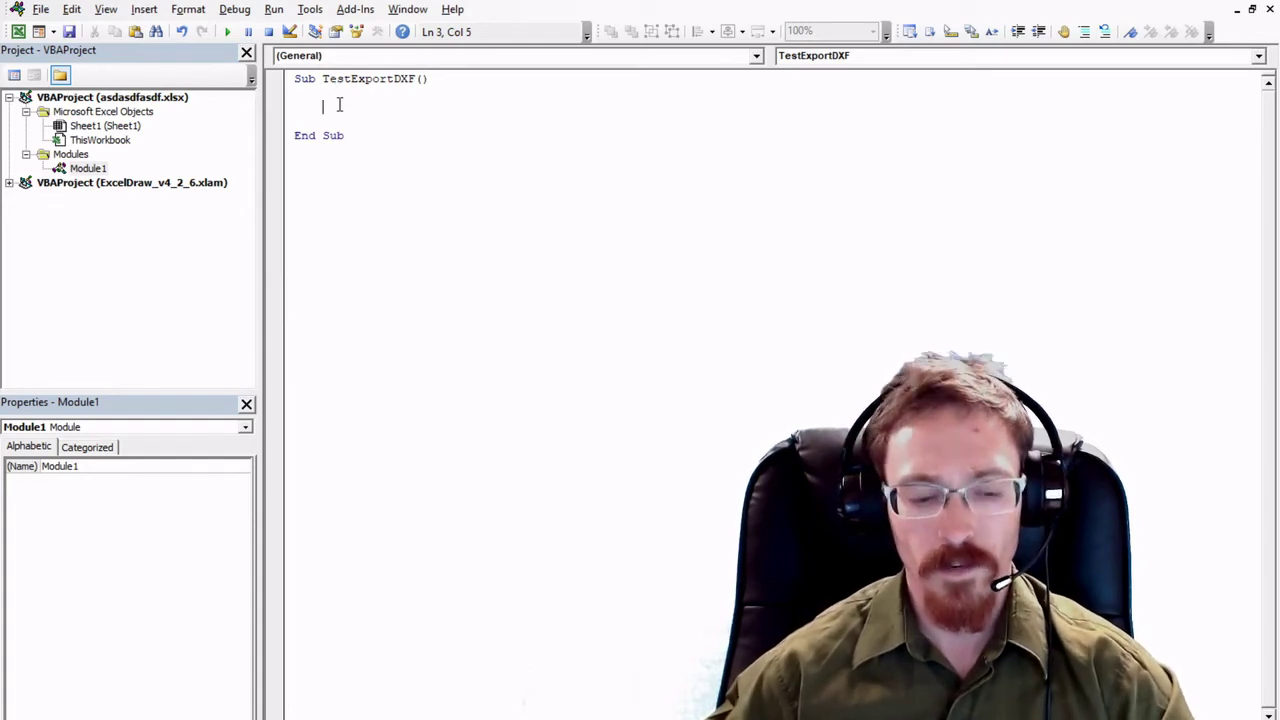
pyautogui.hotkey('ctrl', 'v')
pyautogui.click(788, 118)
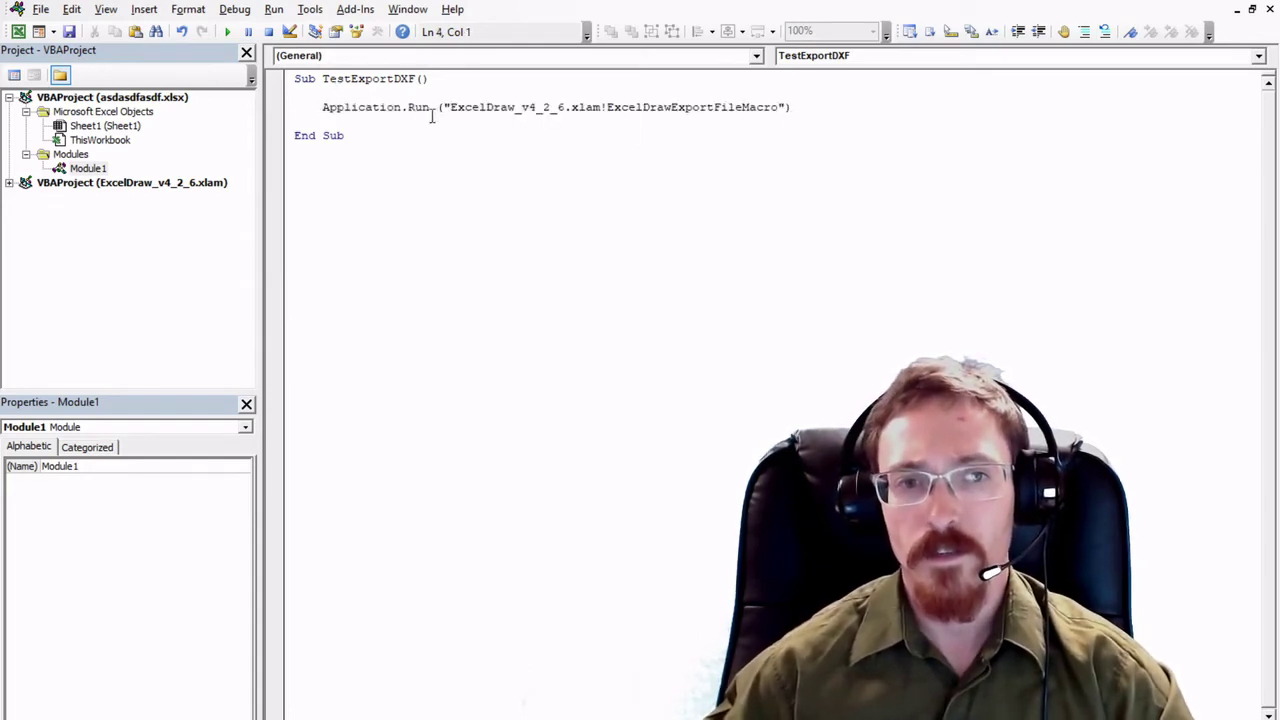
pyautogui.moveTo(432, 117); pyautogui.dragTo(324, 108)
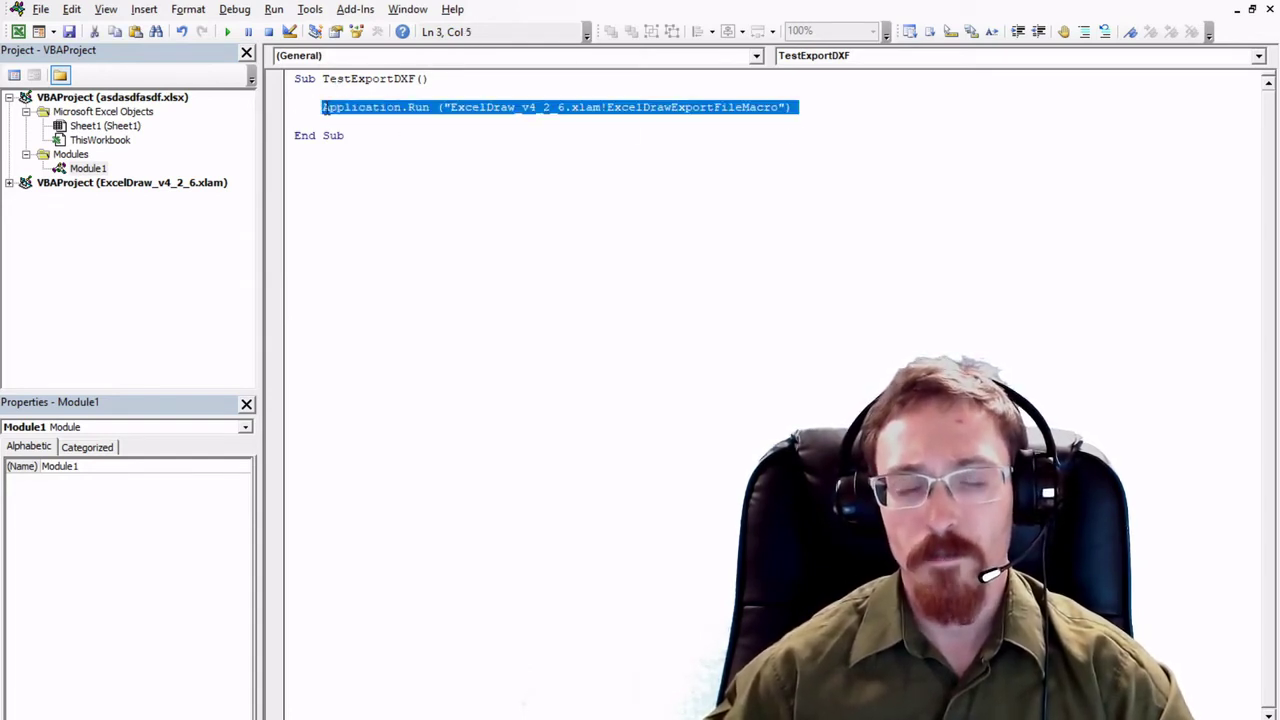
pyautogui.click(376, 148)
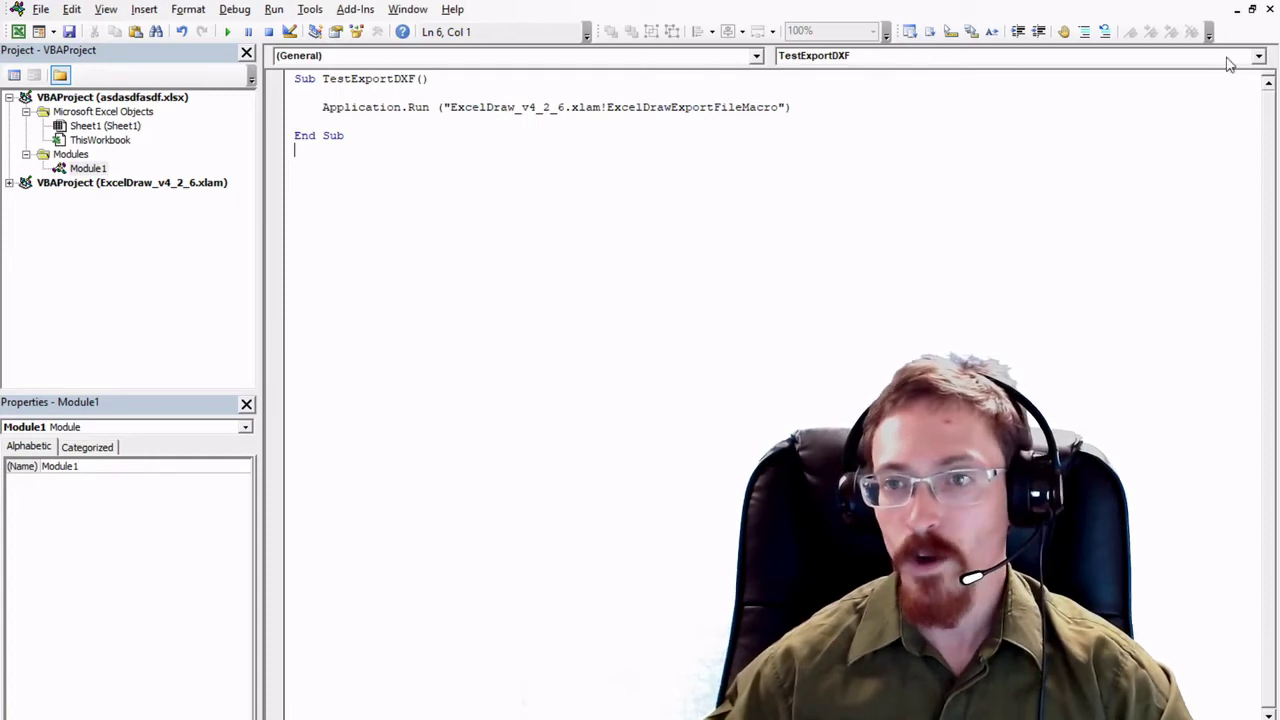
pyautogui.click(1267, 10)
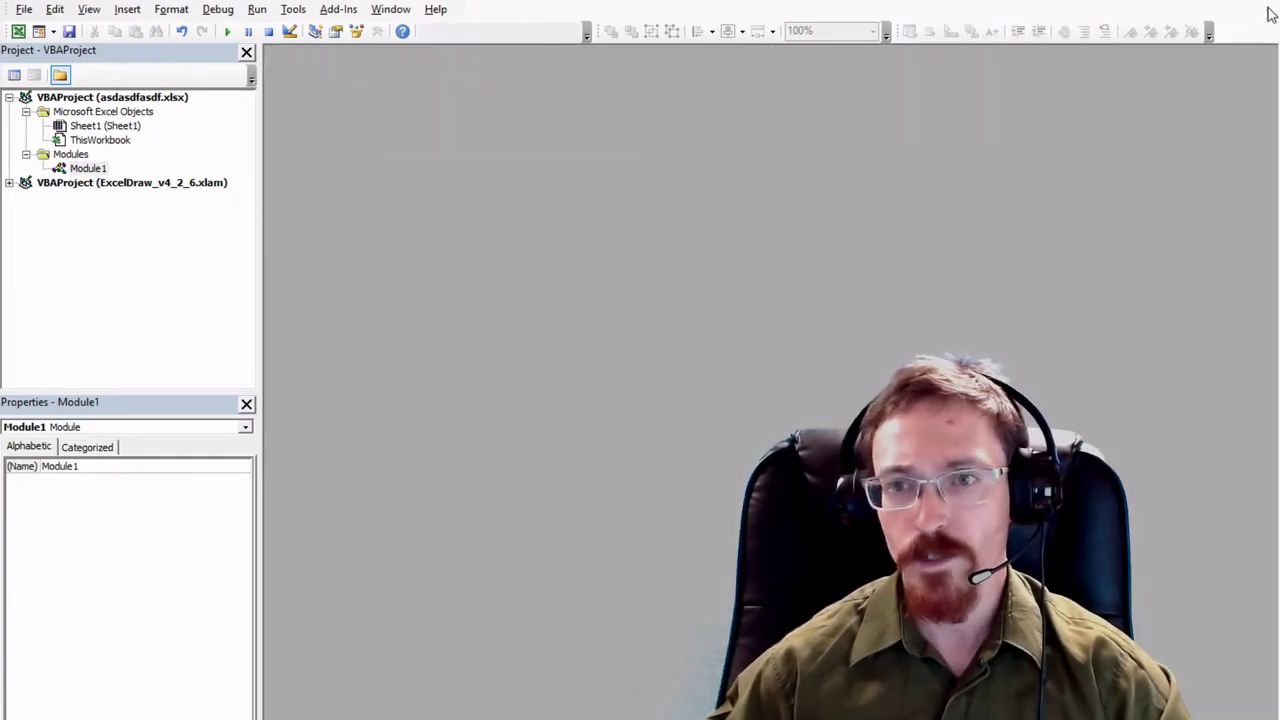
# Step: Back in Excel, draw a form-control Button over cells J3 to L5
pyautogui.click(1266, 4)
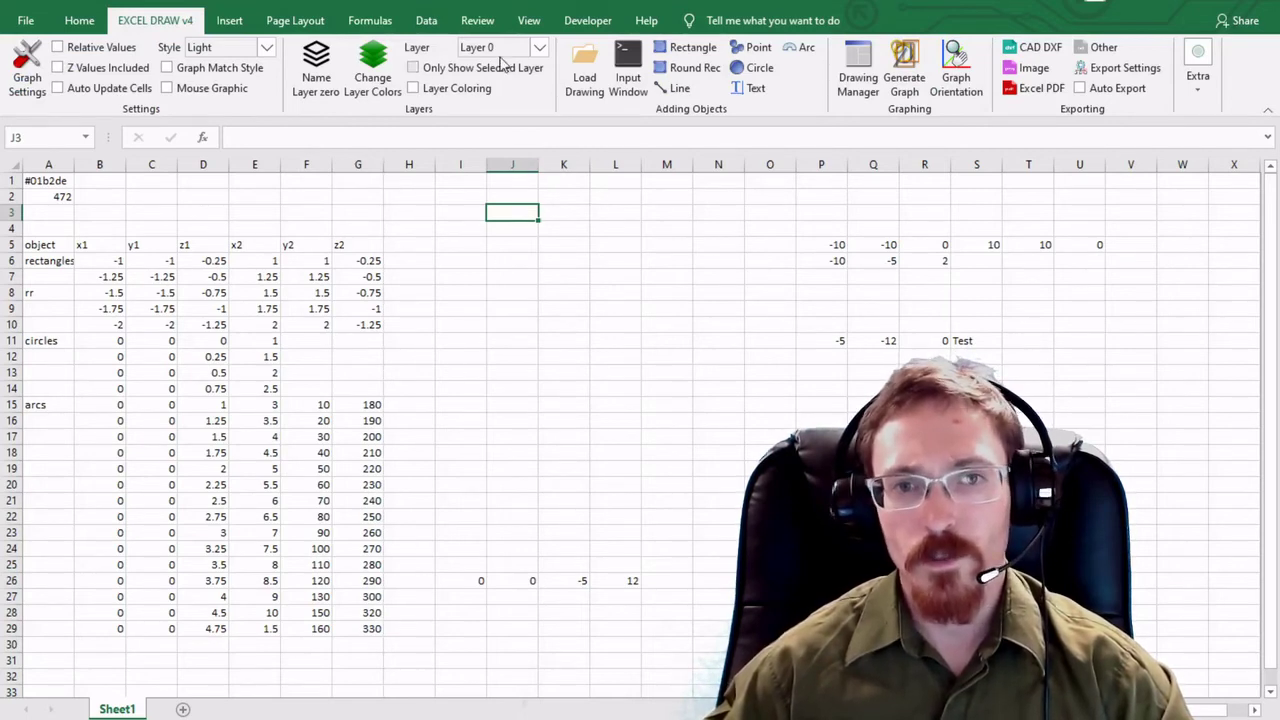
pyautogui.click(587, 20)
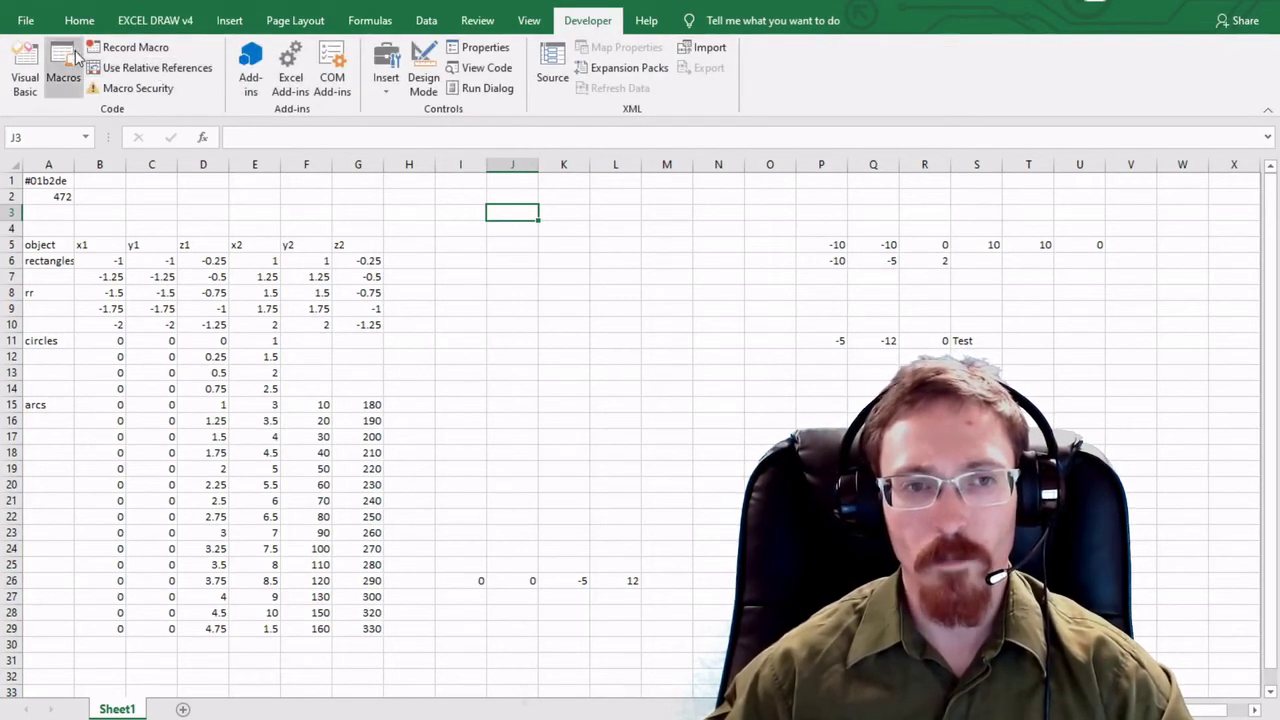
pyautogui.click(386, 80)
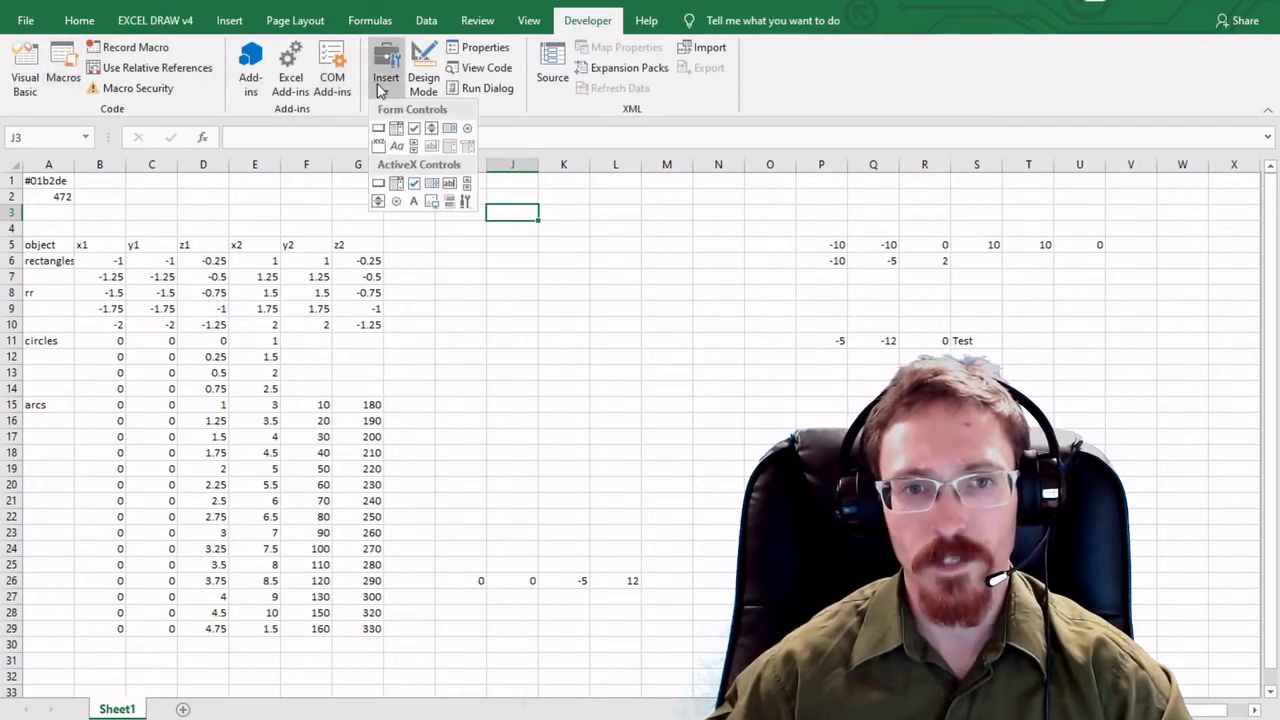
pyautogui.click(378, 134)
pyautogui.moveTo(473, 207); pyautogui.dragTo(652, 262)
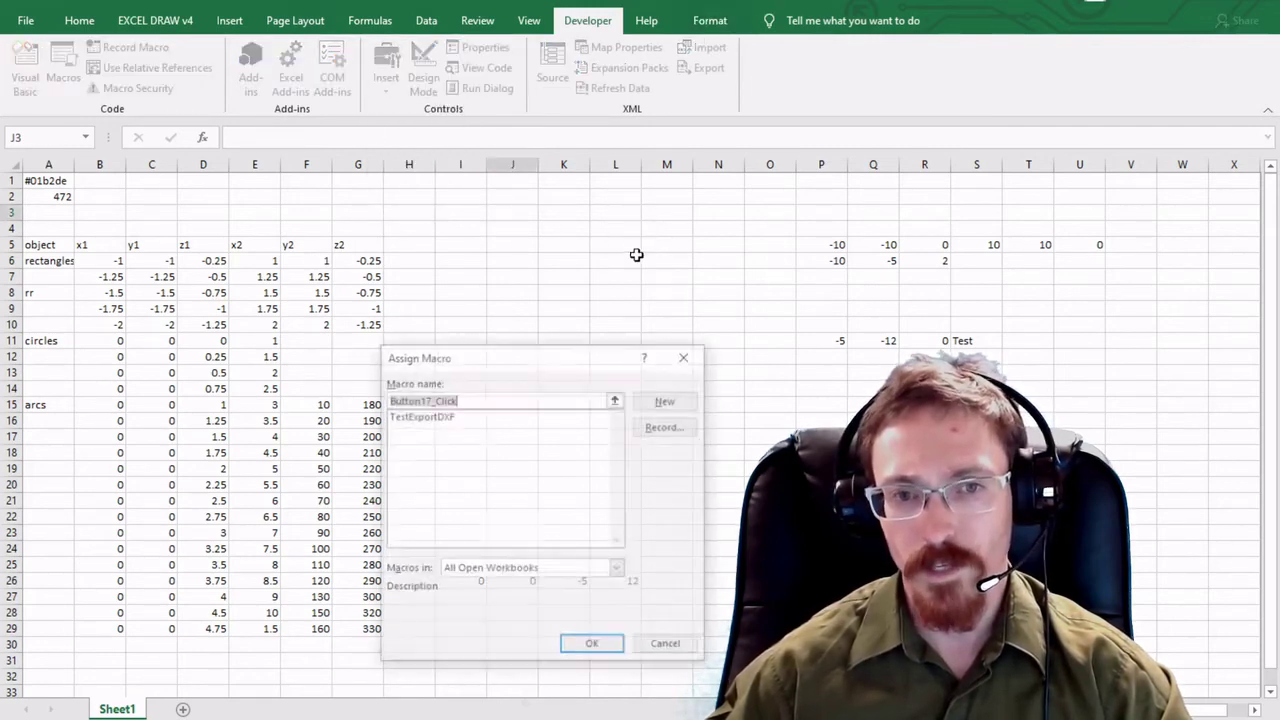
# Step: Assign the TestExportDXF macro to Button 17 and run the export with it
pyautogui.click(440, 416)
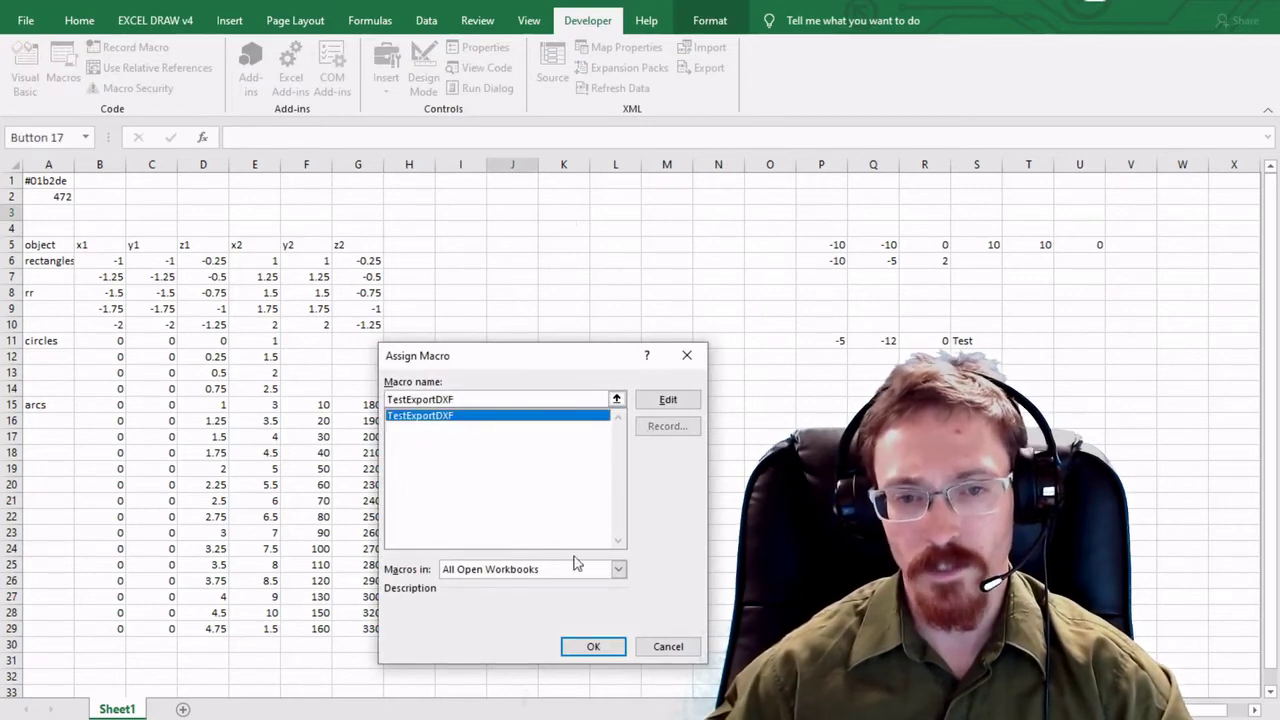
pyautogui.click(589, 646)
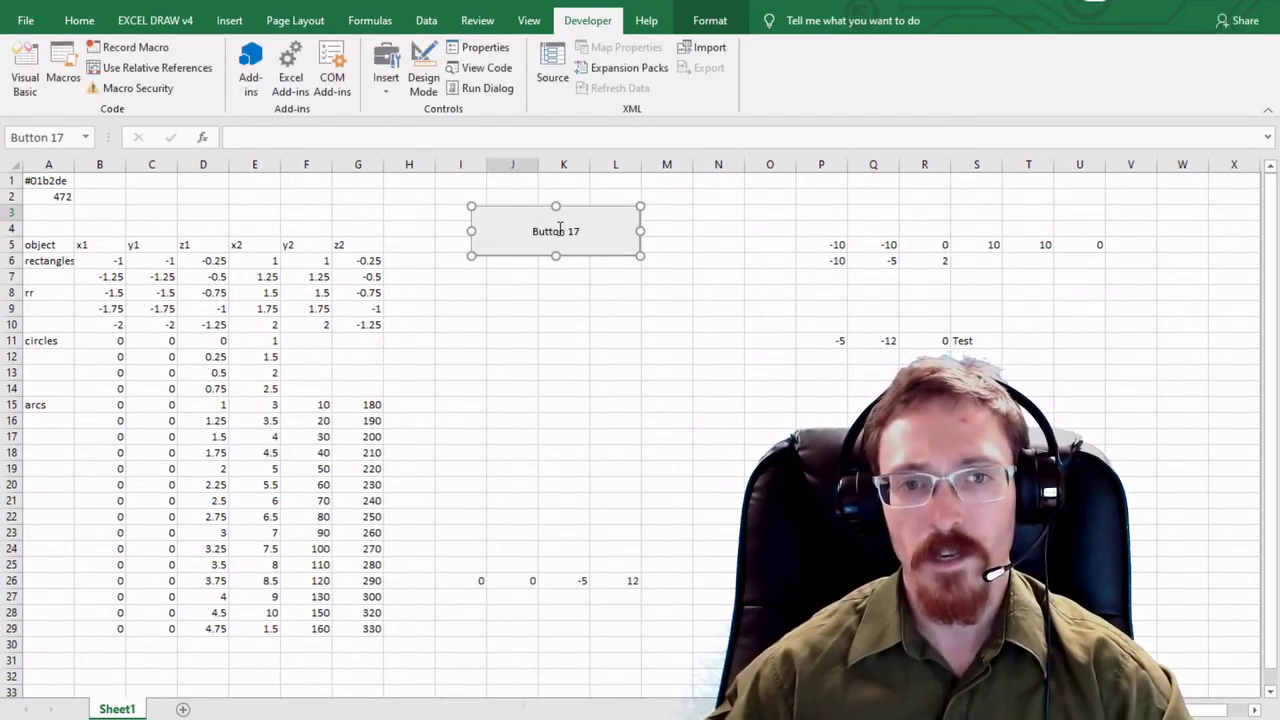
pyautogui.click(462, 324)
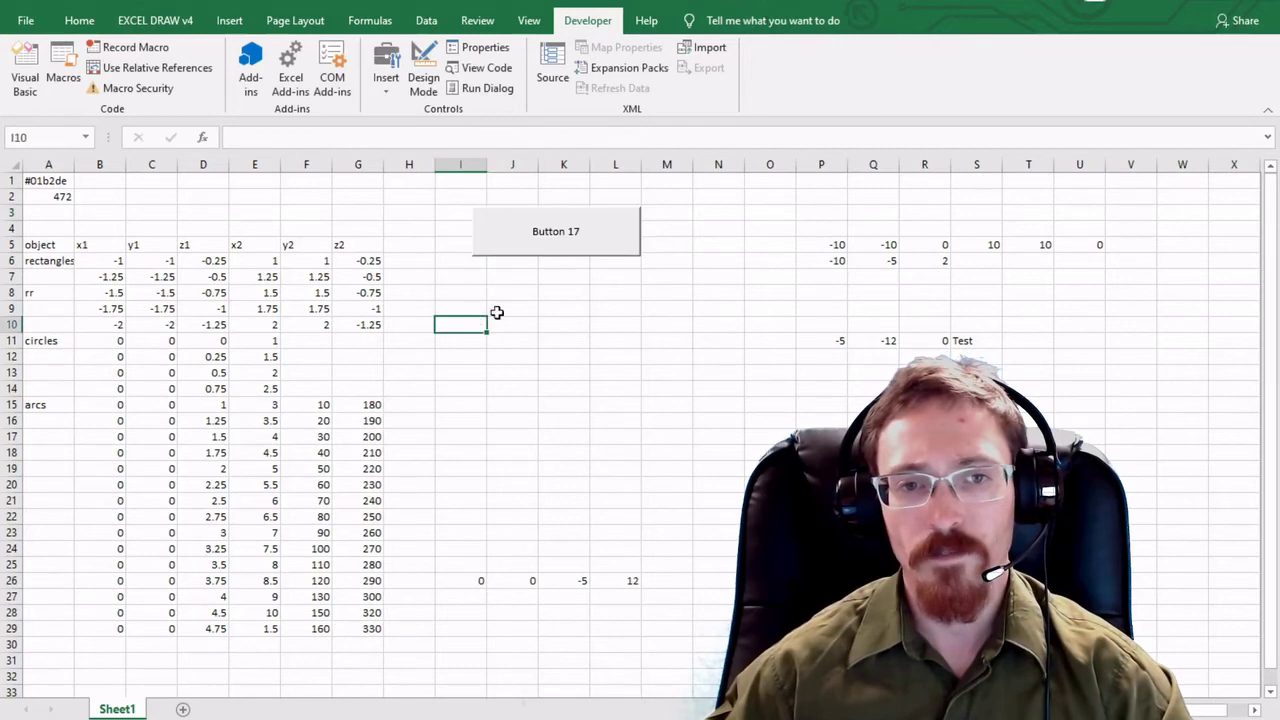
pyautogui.click(567, 244)
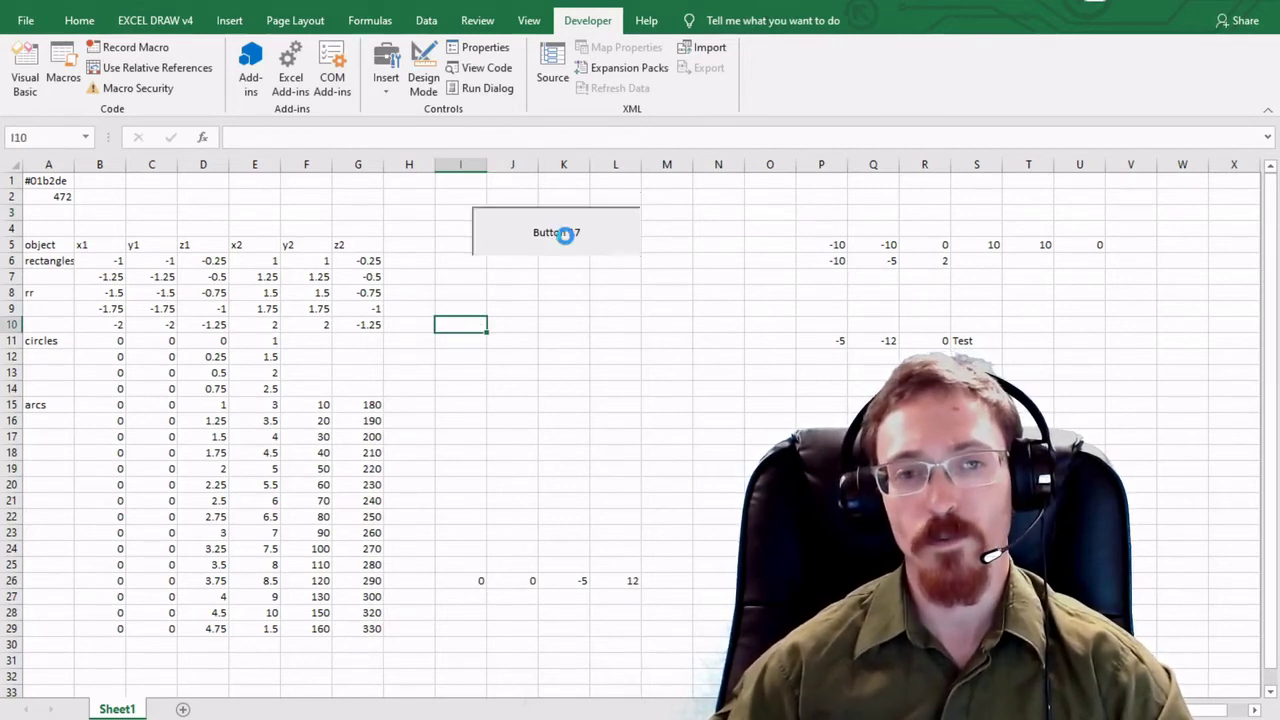